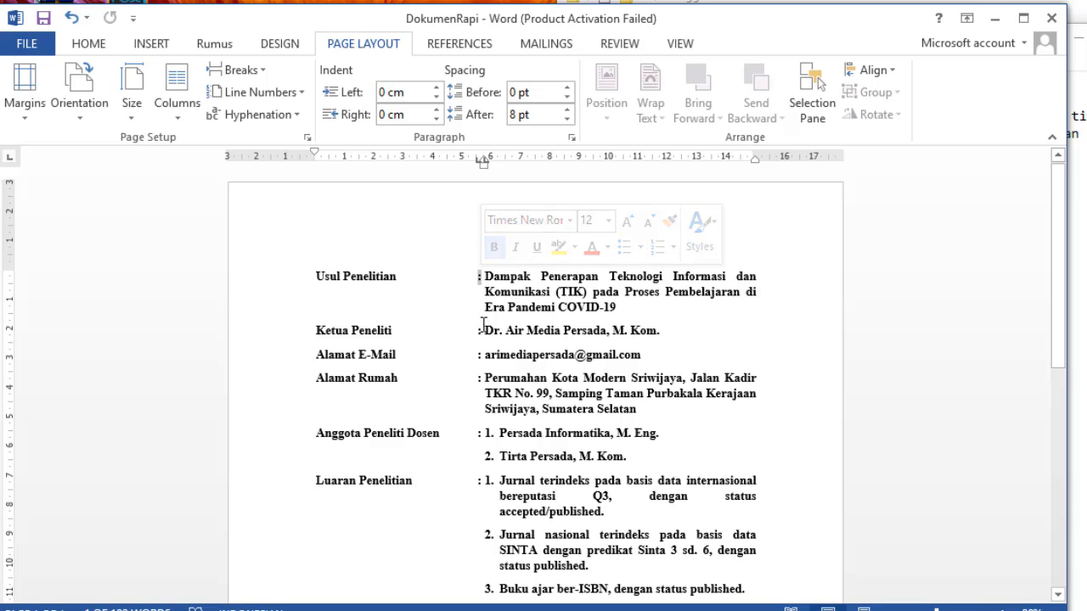
Examine how the colons, wrapped text and numbered entries are aligned in the tidy DokumenRapi document
drag(482, 330, 481, 380)
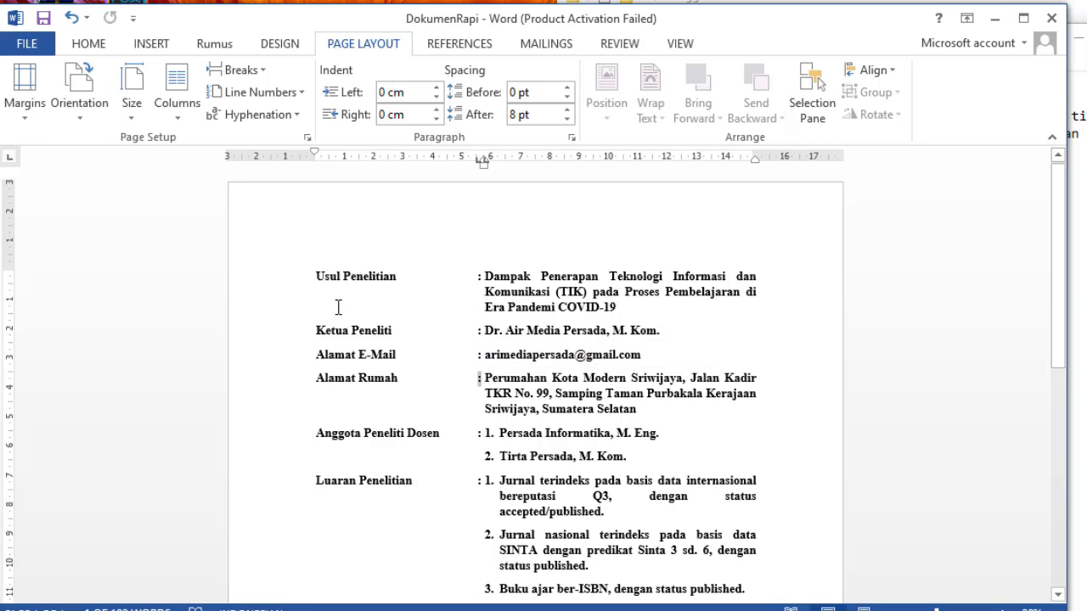
click(312, 280)
click(625, 305)
drag(313, 278, 655, 404)
click(487, 362)
drag(322, 281, 759, 590)
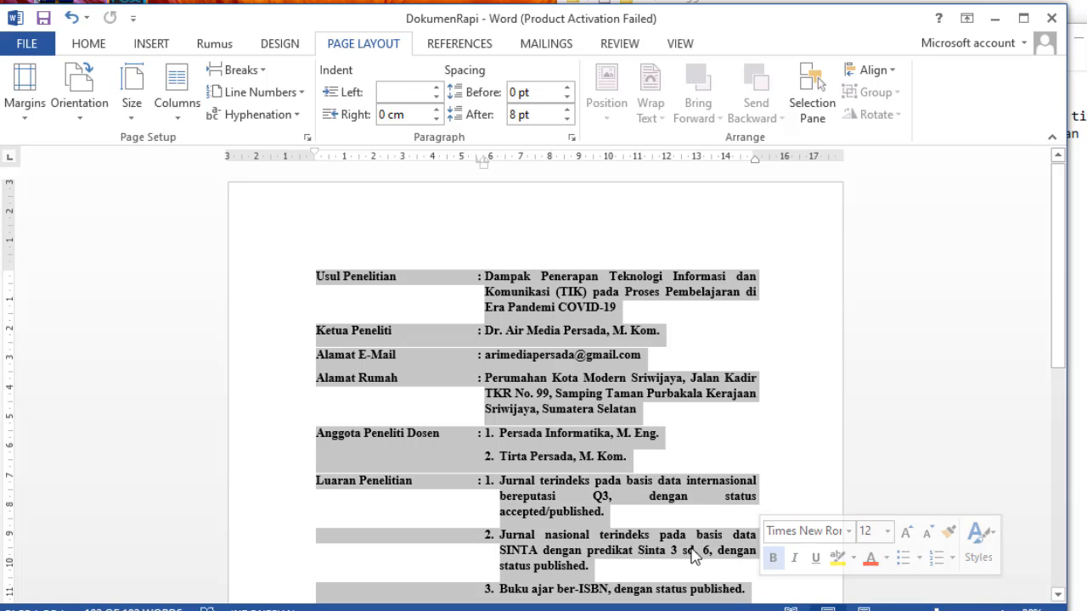
click(475, 360)
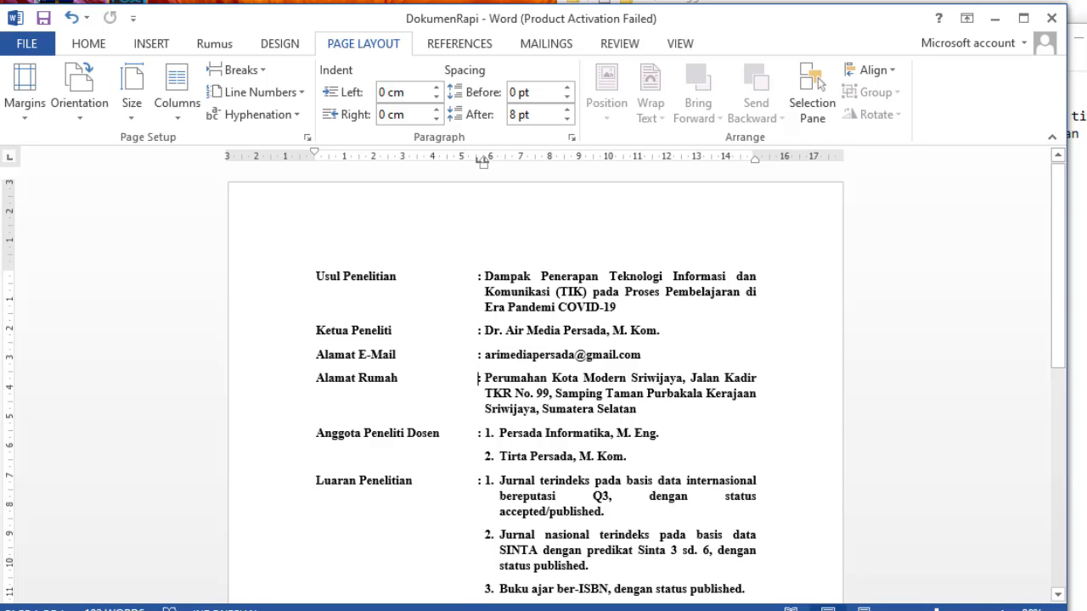
Switch to the DokumenBelumRapi document and check that the ruler is enabled
mouse_move(488, 608)
click(393, 584)
mouse_move(496, 609)
click(395, 596)
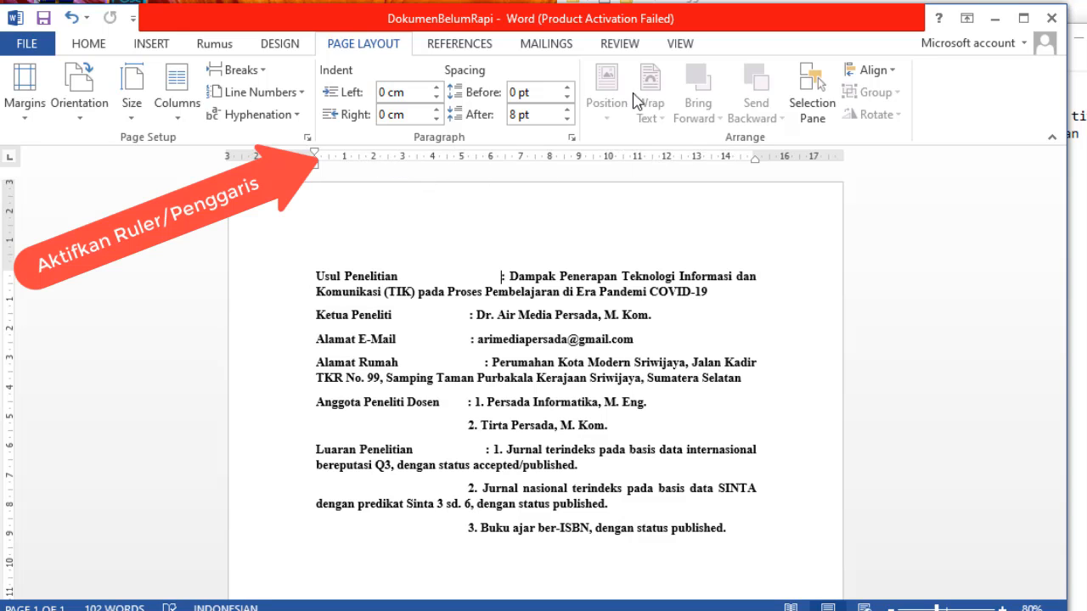
click(678, 44)
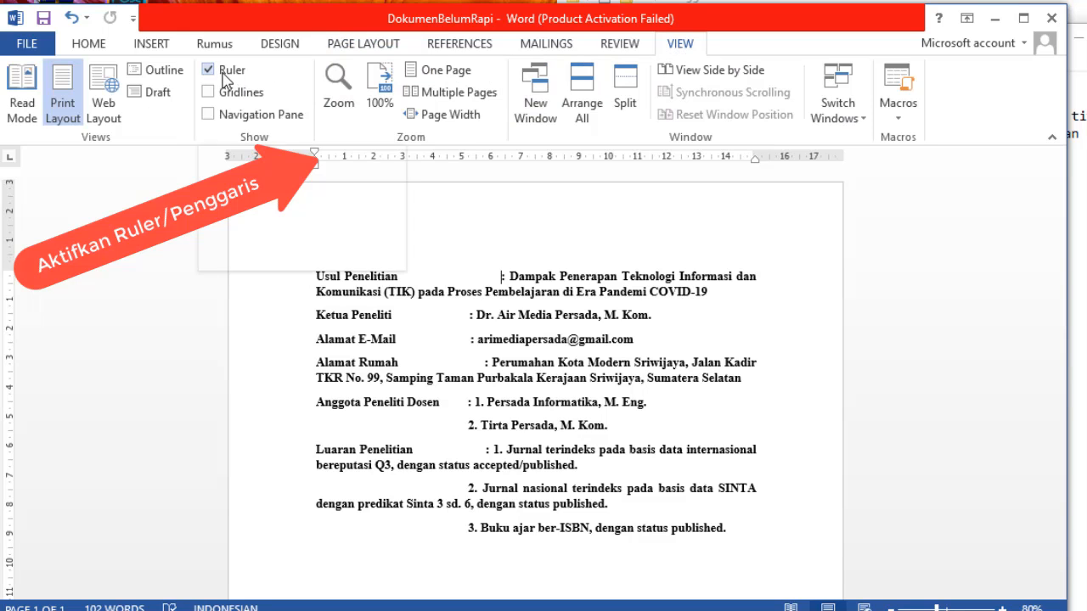
click(90, 45)
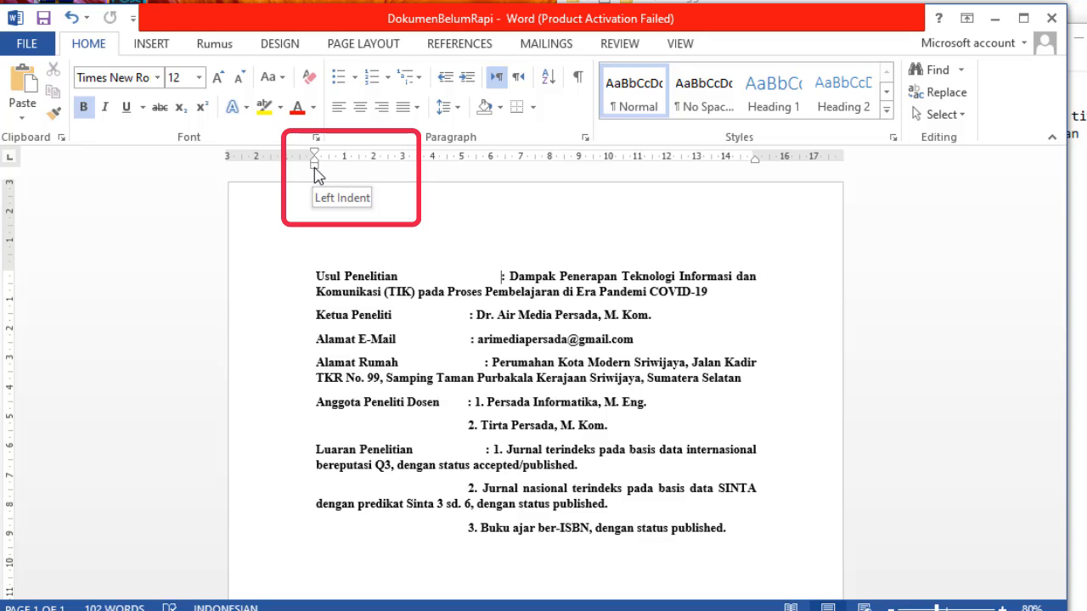
Add a left tab stop to the Usul Penelitian paragraph at about 5.5 cm on the ruler
click(456, 161)
drag(456, 160, 451, 162)
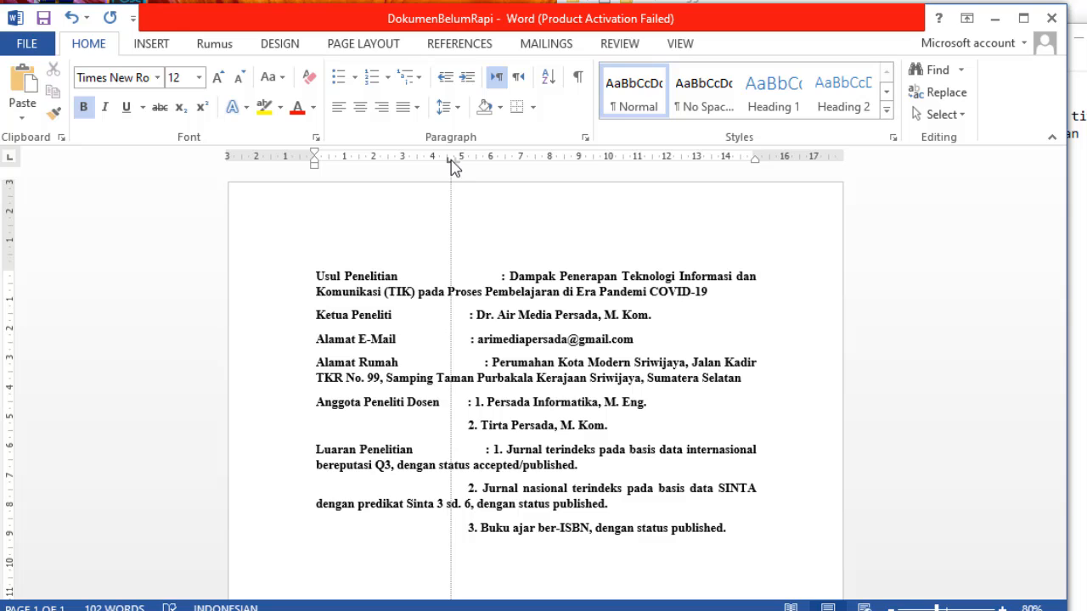
drag(452, 164, 473, 166)
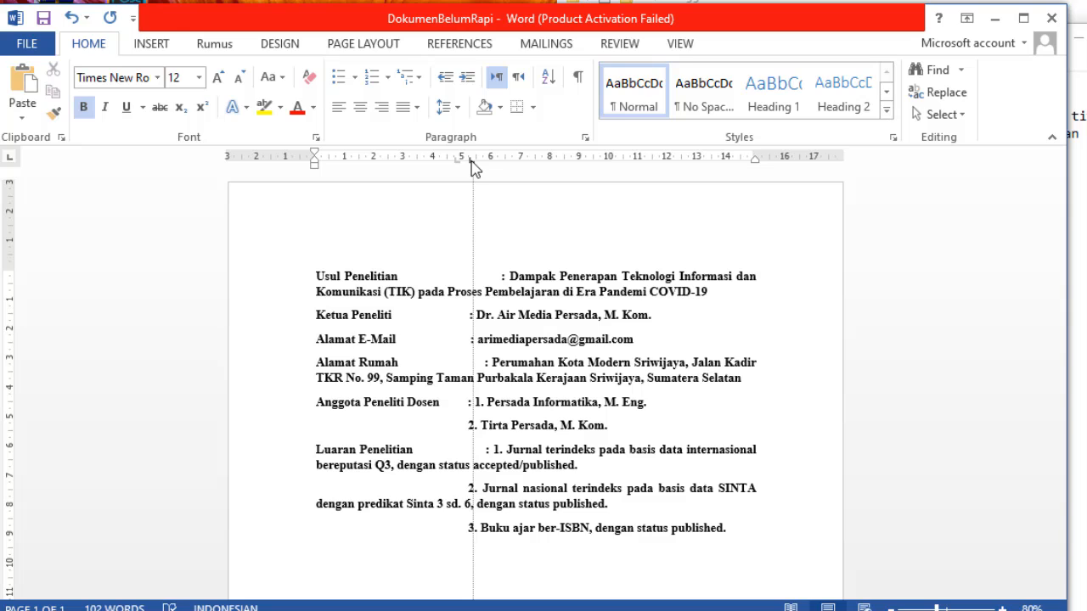
drag(473, 167, 473, 169)
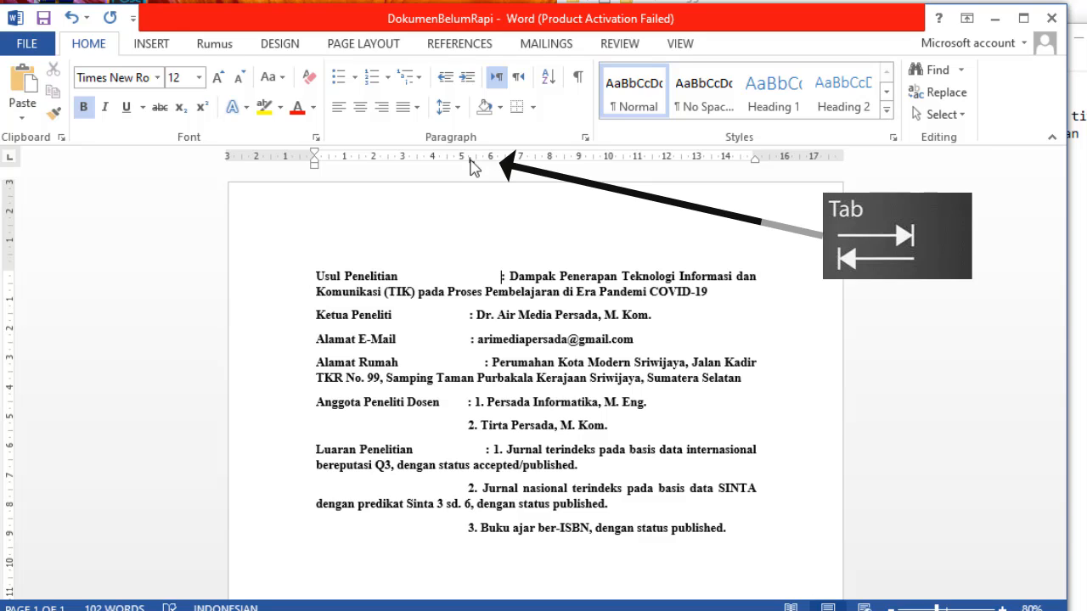
drag(470, 159, 477, 169)
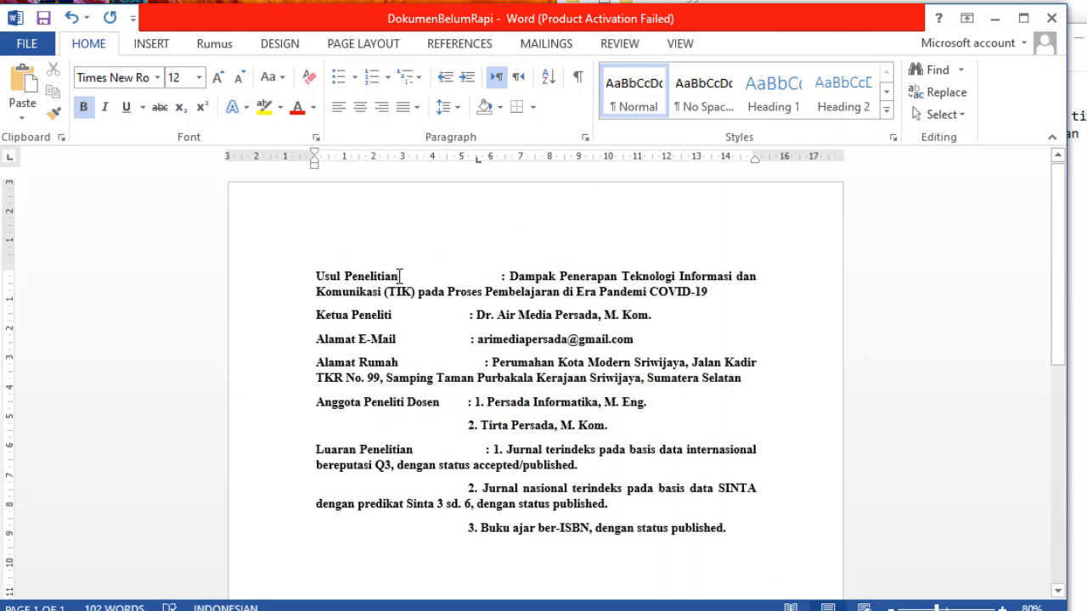
Remove part of the run of spaces before the colon in the Usul Penelitian line
drag(400, 276, 504, 278)
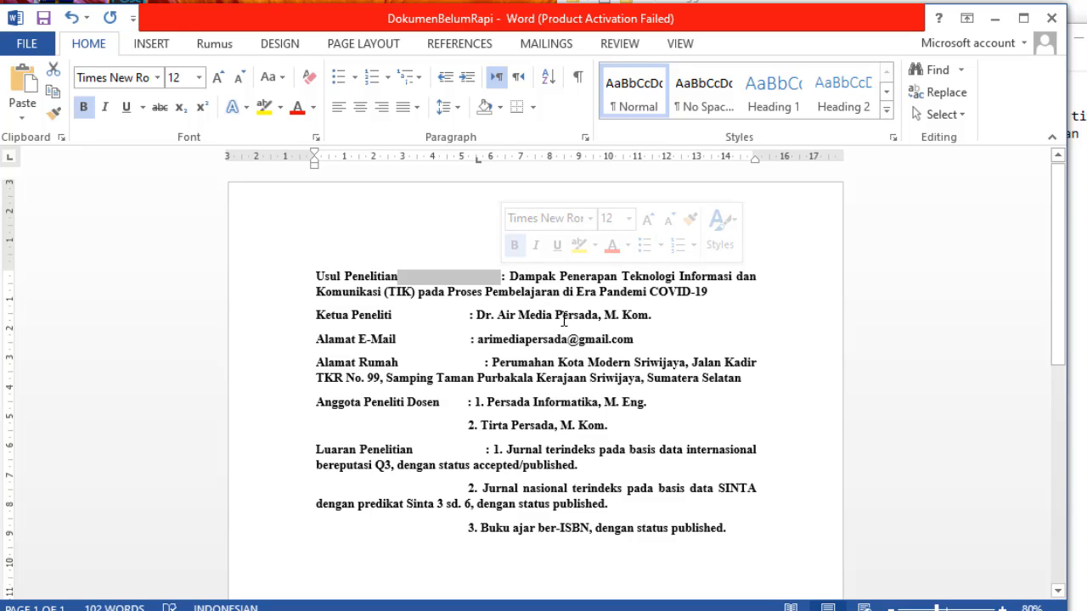
key(Delete)
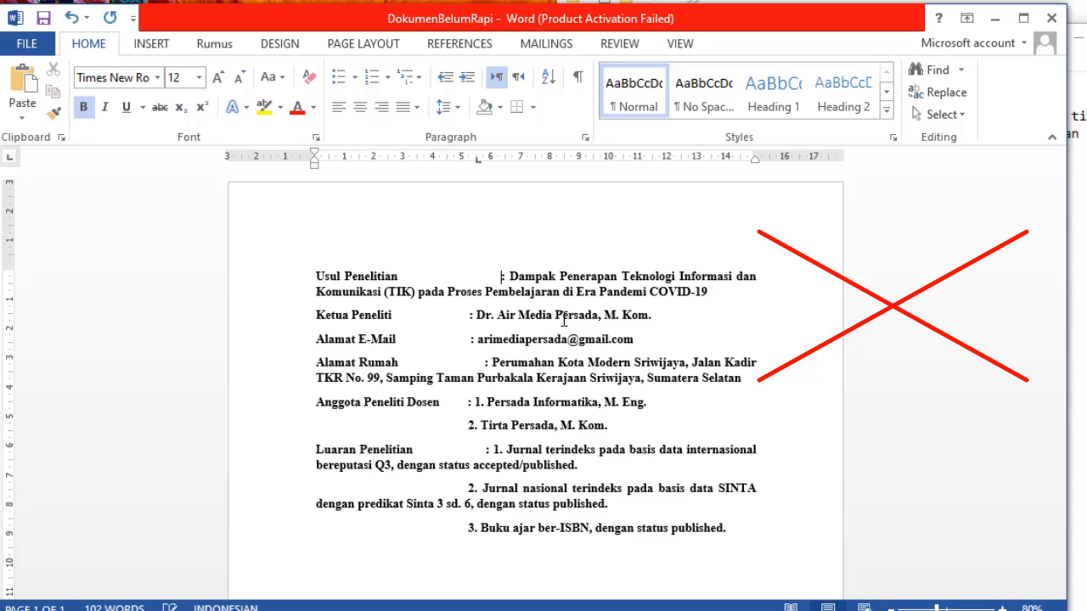
key(BackSpace)
key(BackSpace)
key(BackSpace)
key(BackSpace)
key(BackSpace)
key(BackSpace)
key(BackSpace)
key(BackSpace)
key(BackSpace)
key(BackSpace)
key(BackSpace)
key(BackSpace)
key(BackSpace)
key(BackSpace)
key(BackSpace)
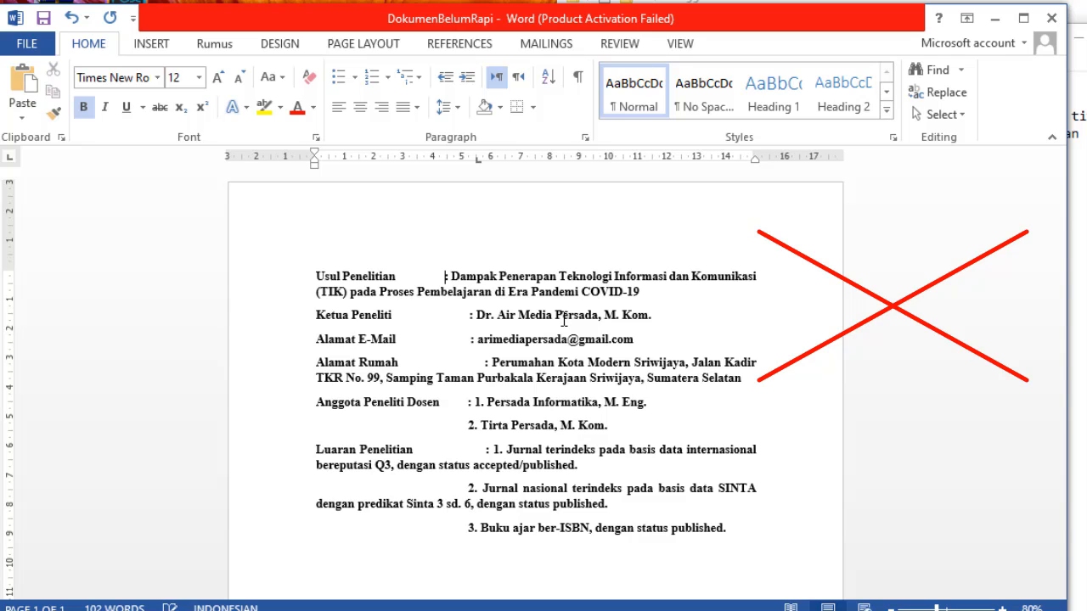
key(BackSpace)
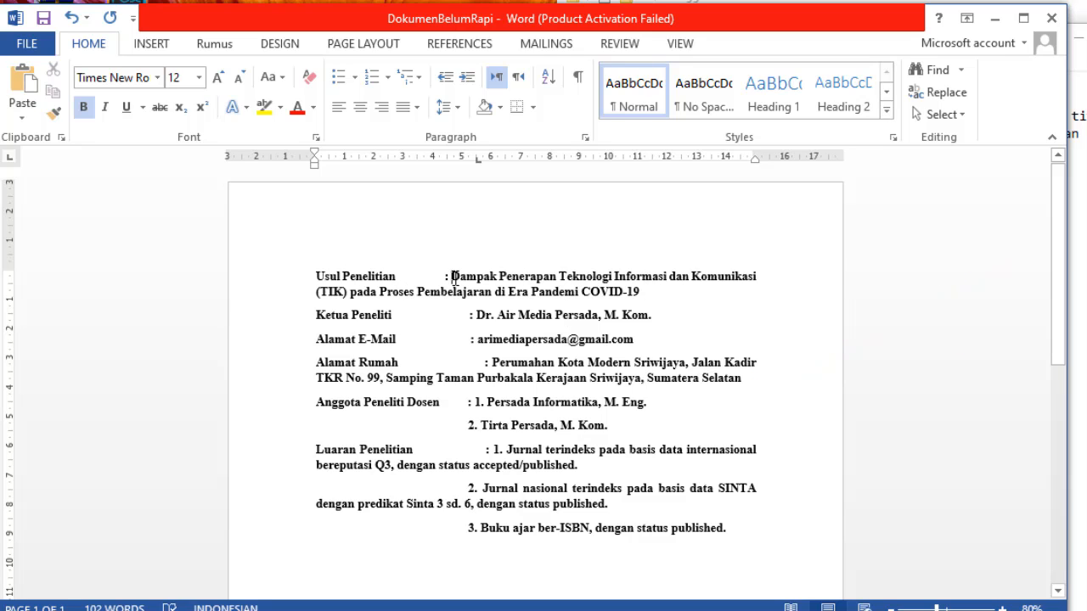
drag(450, 277, 639, 292)
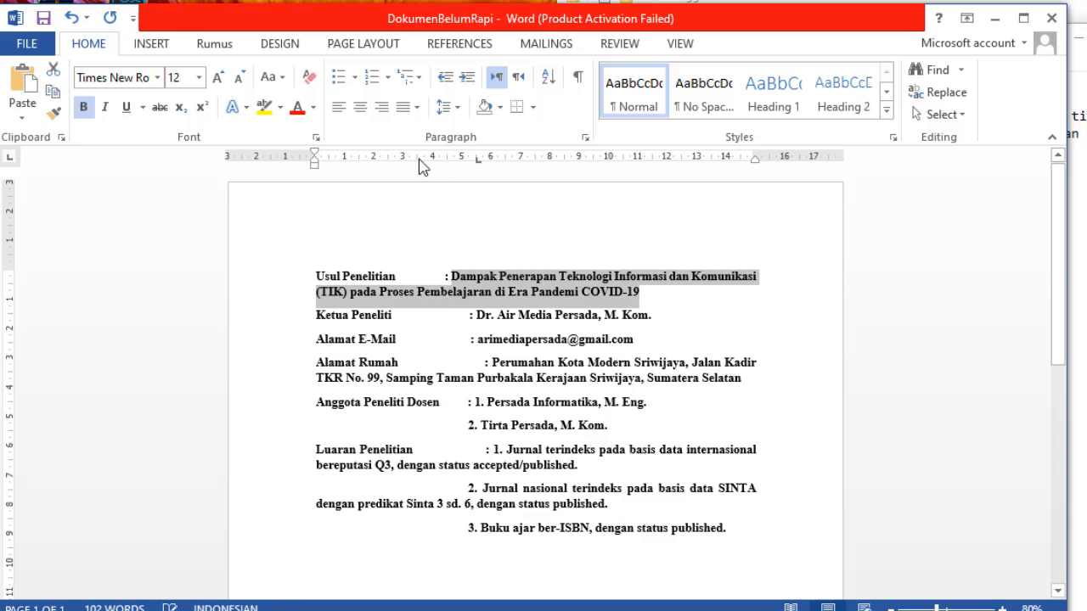
click(418, 108)
key(Escape)
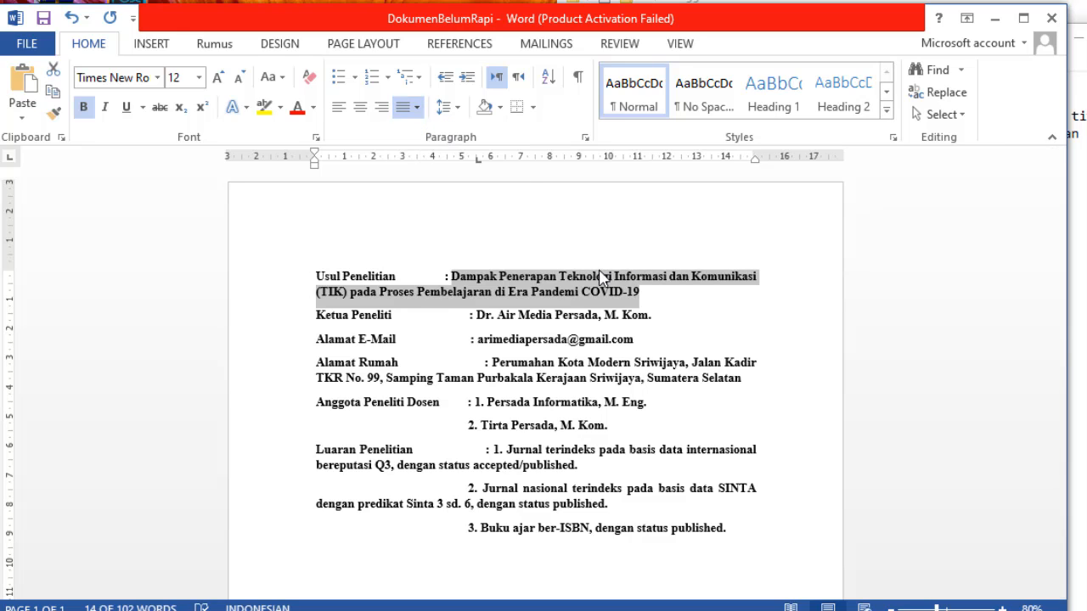
Try inserting a tab before the Usul Penelitian colon in addition to the remaining spaces, removing it after each attempt
click(447, 276)
key(Tab)
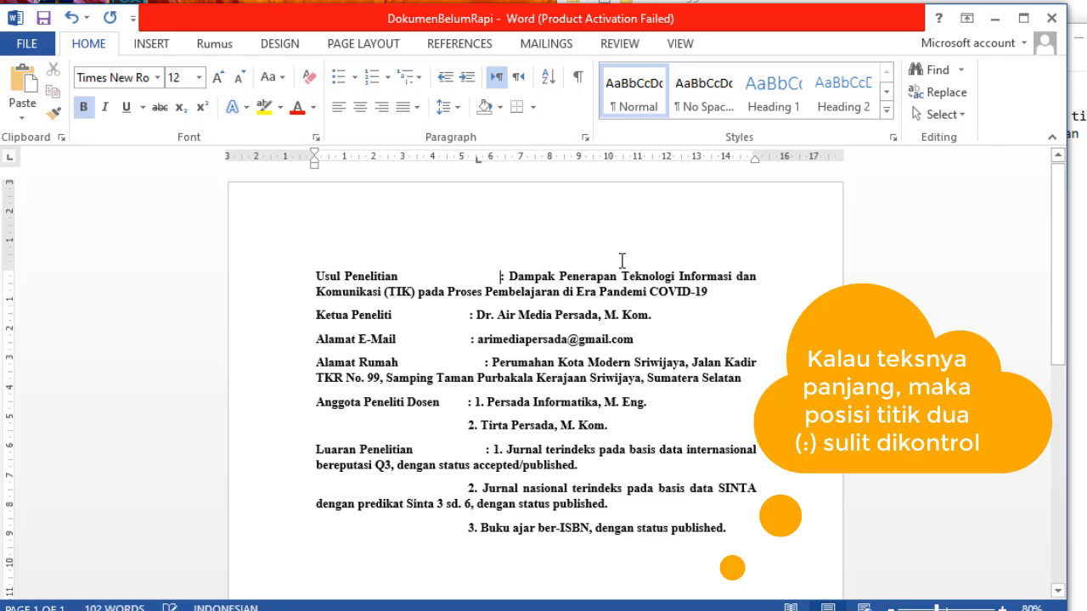
key(BackSpace)
key(Tab)
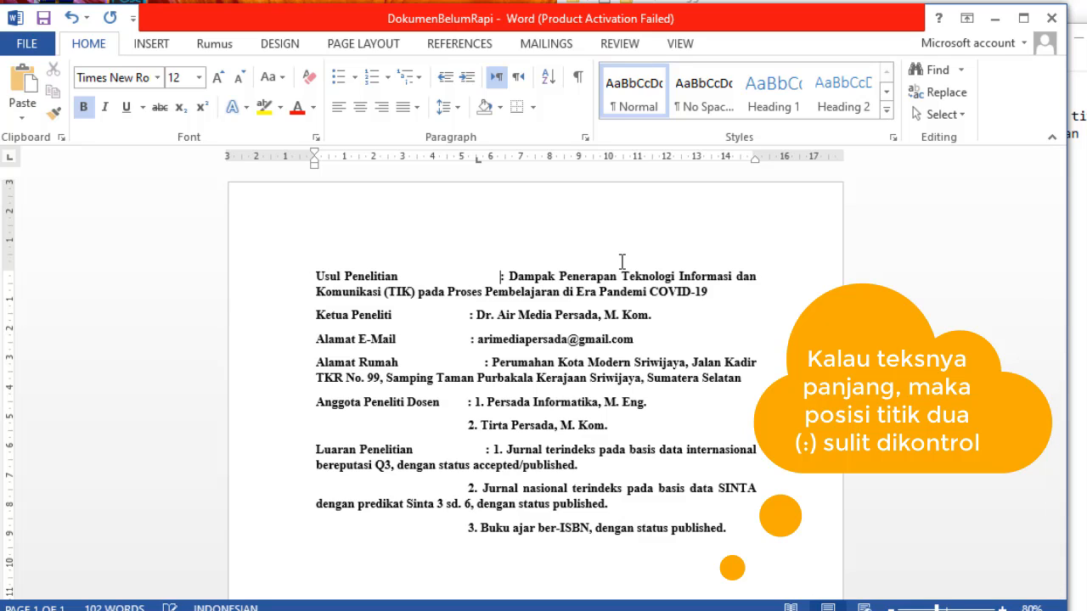
key(BackSpace)
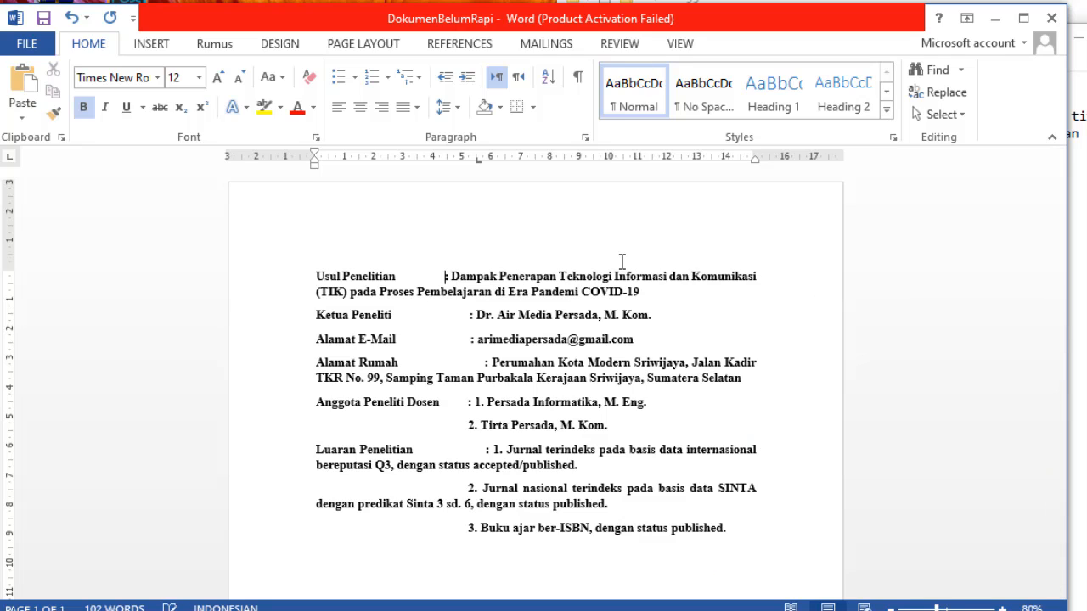
key(Tab)
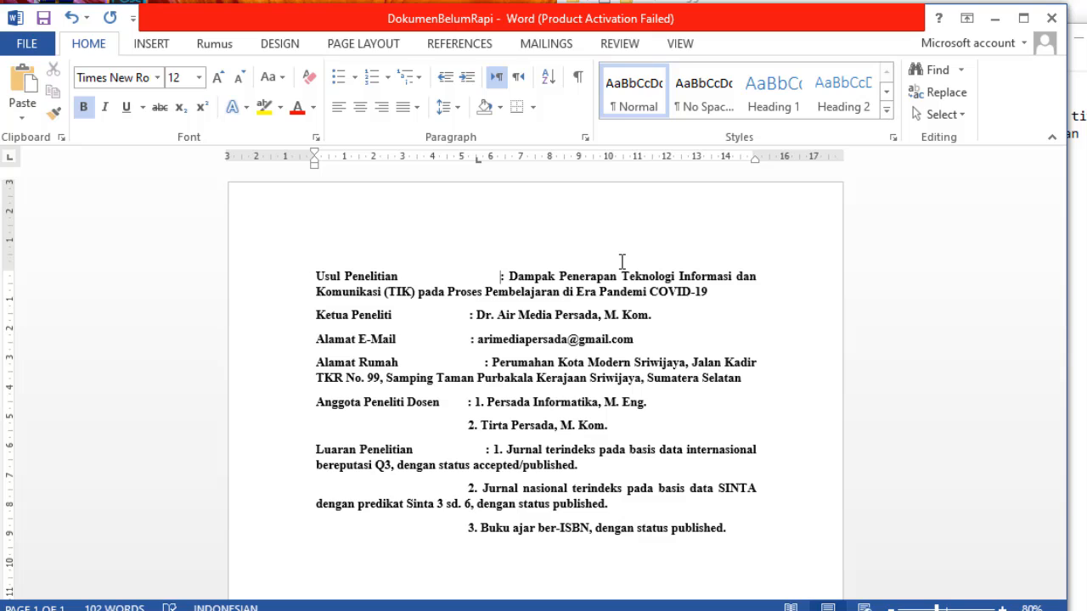
key(BackSpace)
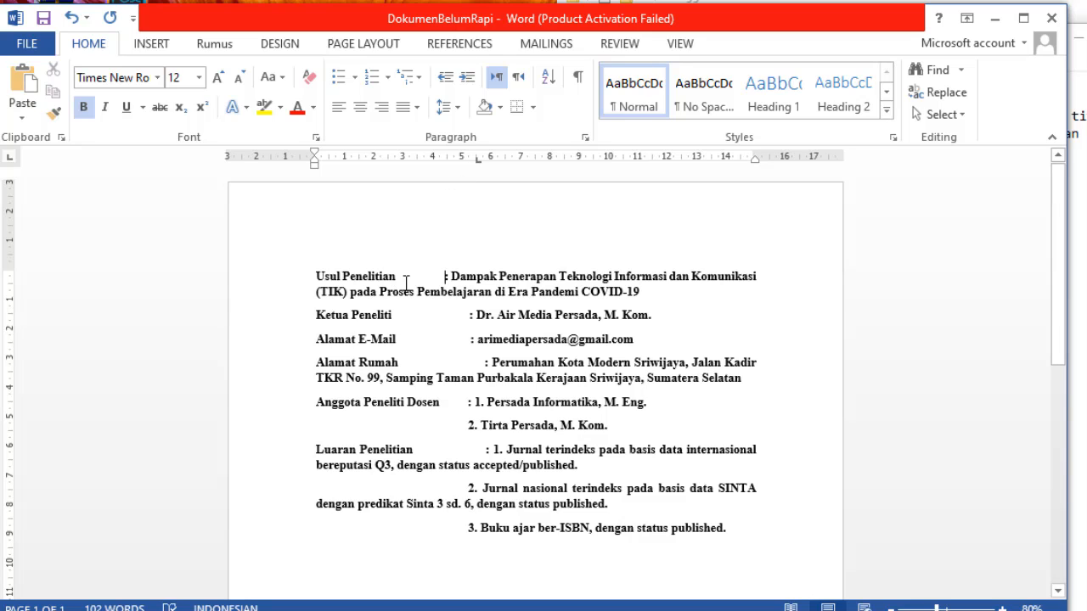
Replace the remaining spaces before the Usul Penelitian colon with a single tab
drag(396, 278, 443, 278)
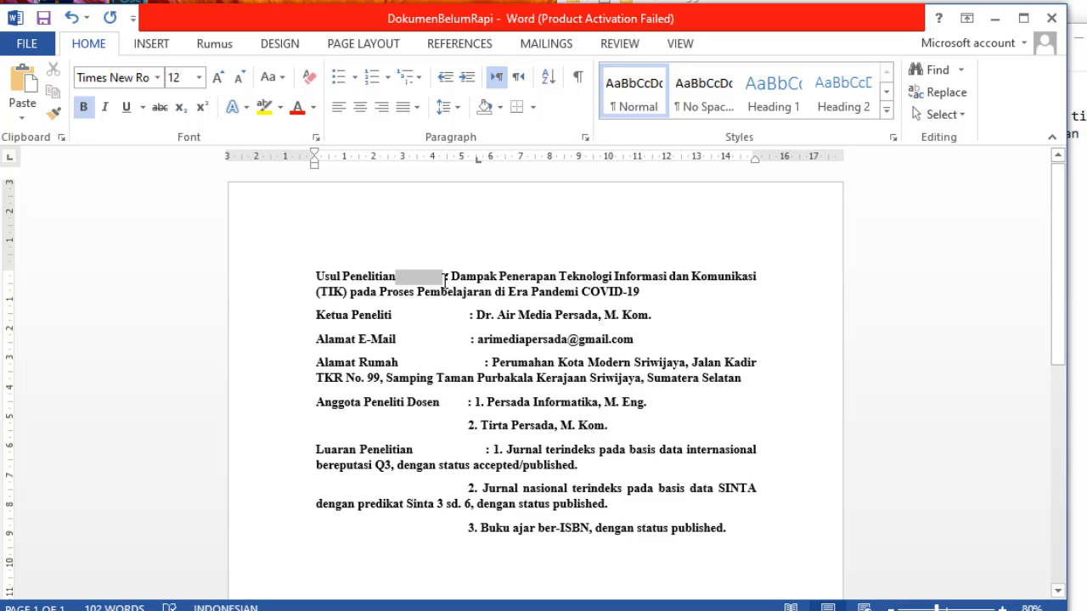
key(Delete)
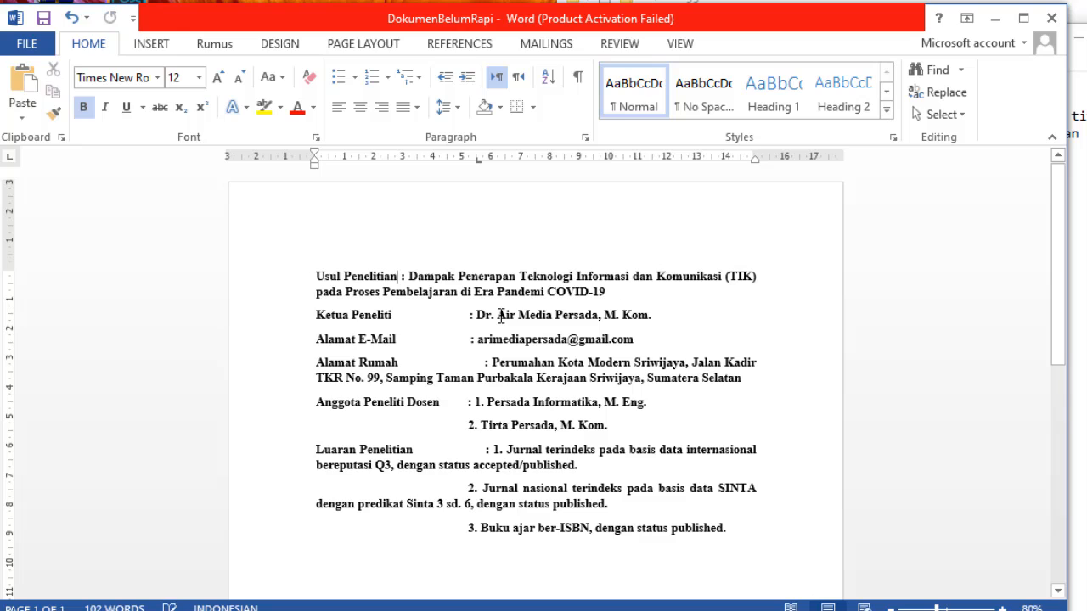
key(Delete)
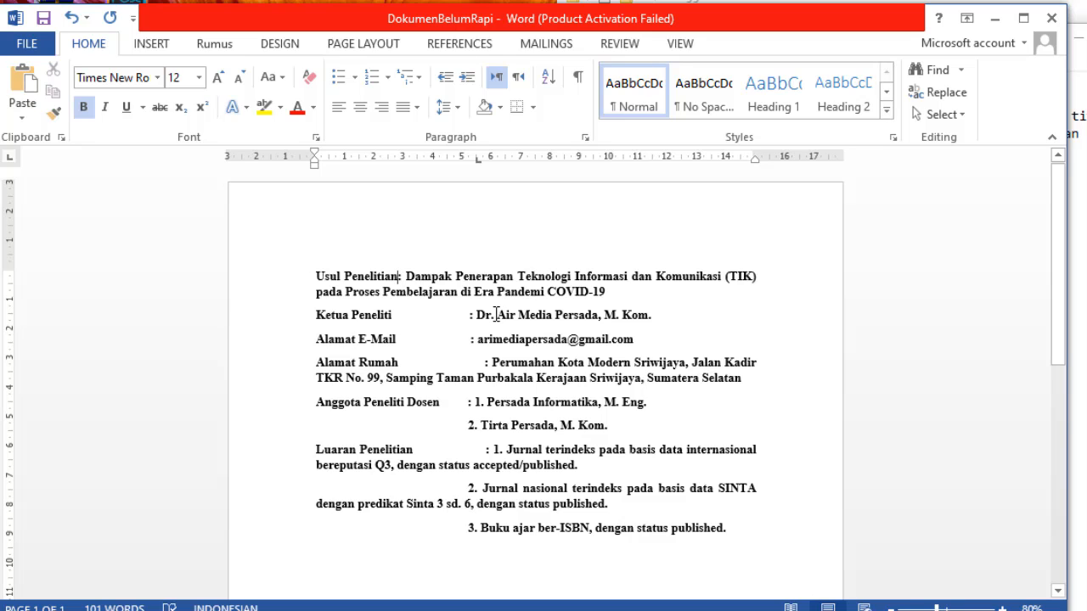
key(Tab)
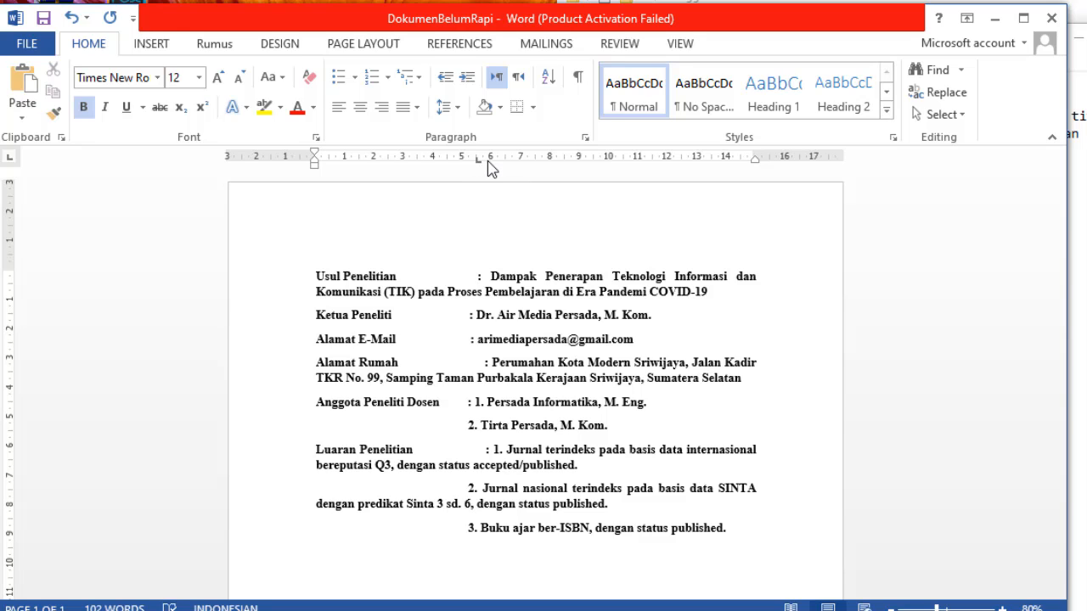
Add a second tab stop at about 6 cm and replace the space after the Usul Penelitian colon with a tab
drag(489, 161, 488, 163)
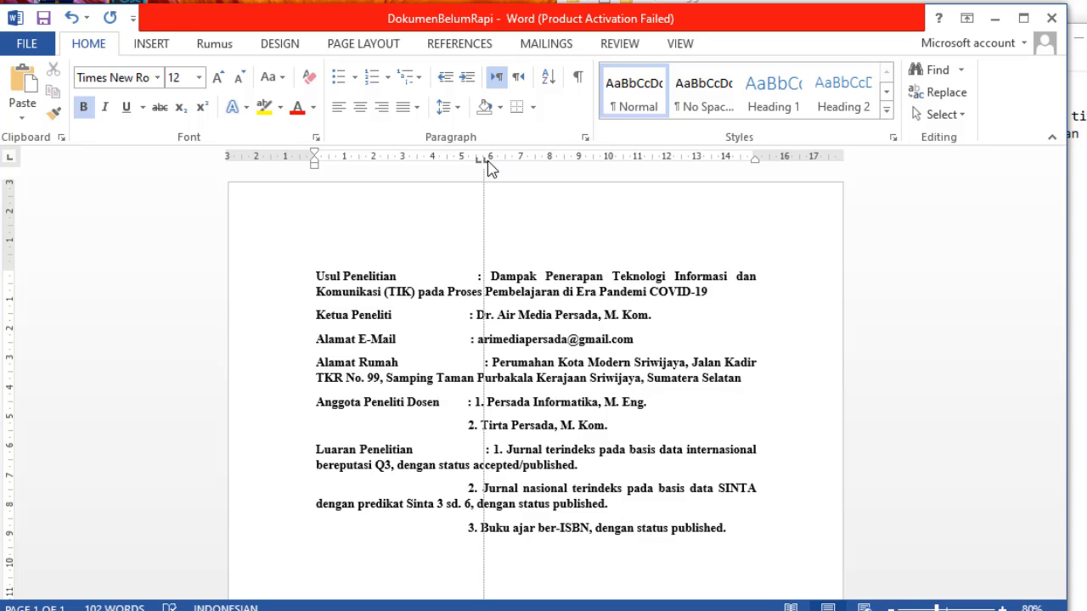
drag(490, 168, 493, 169)
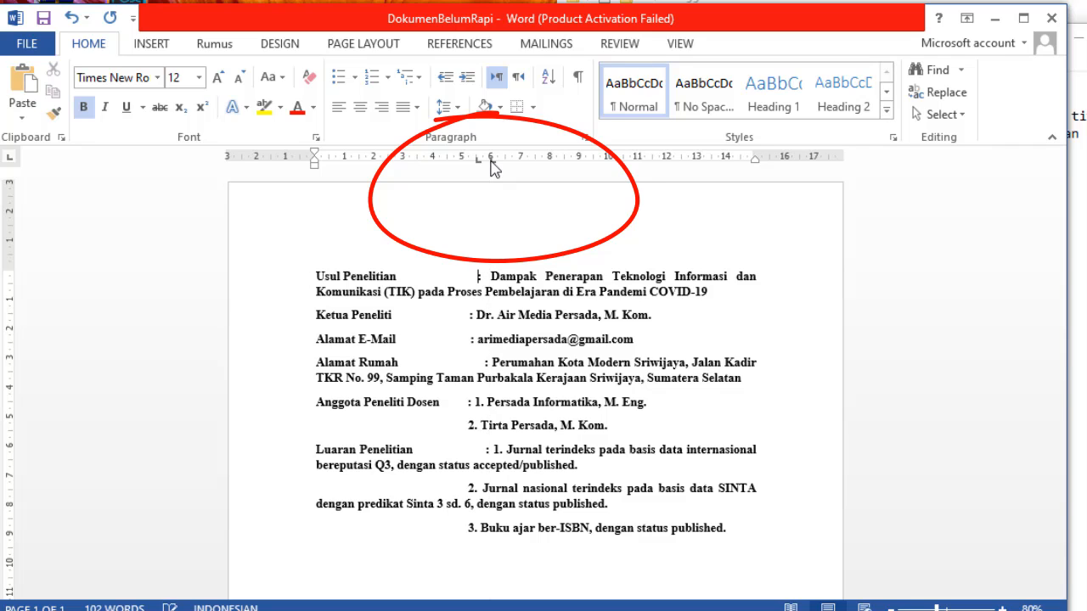
double_click(493, 274)
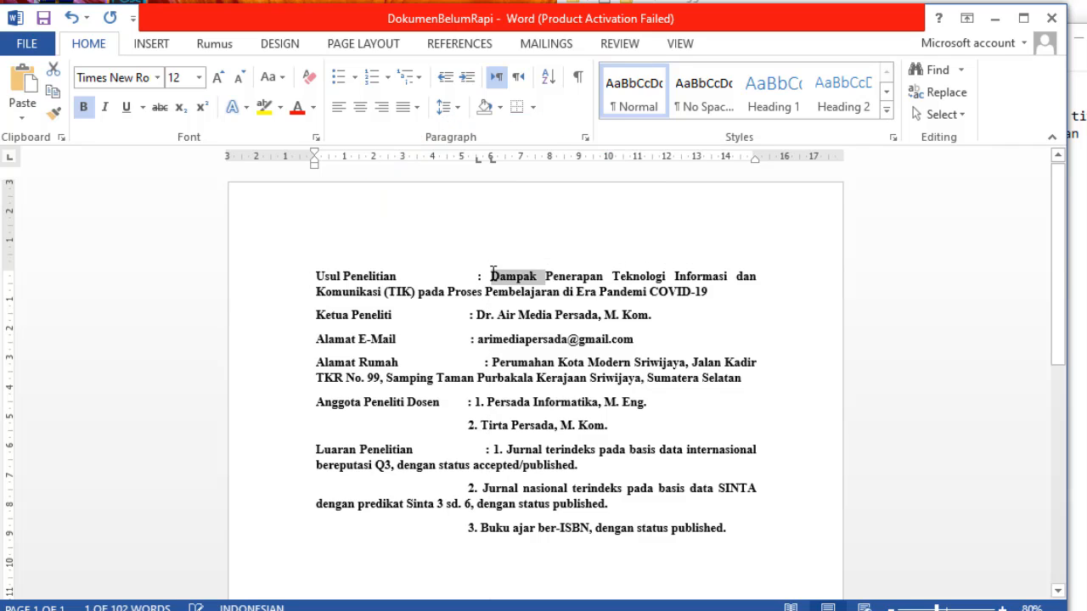
double_click(484, 275)
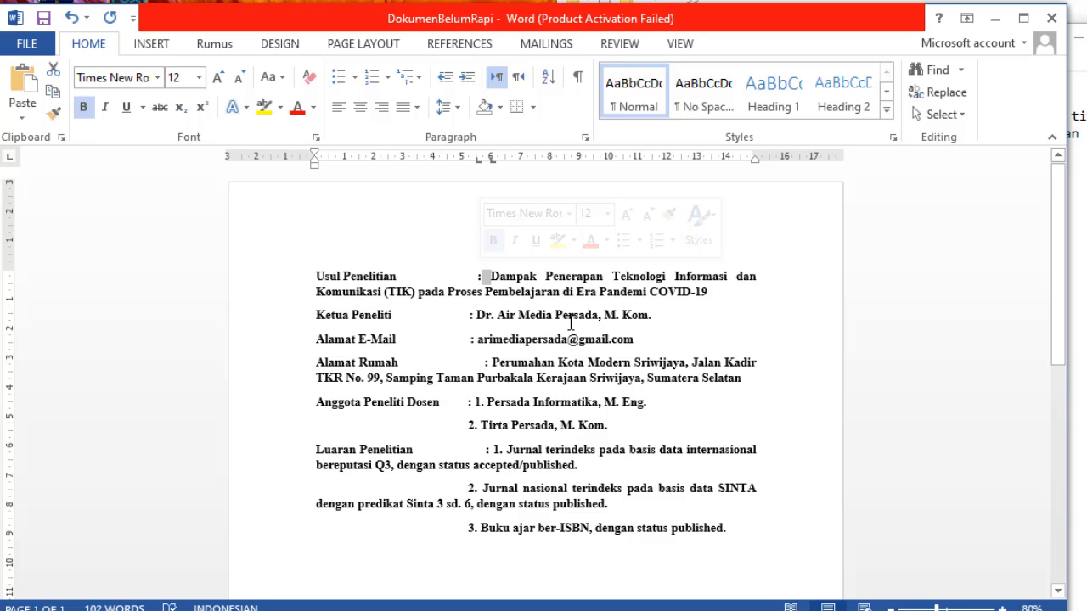
key(Left)
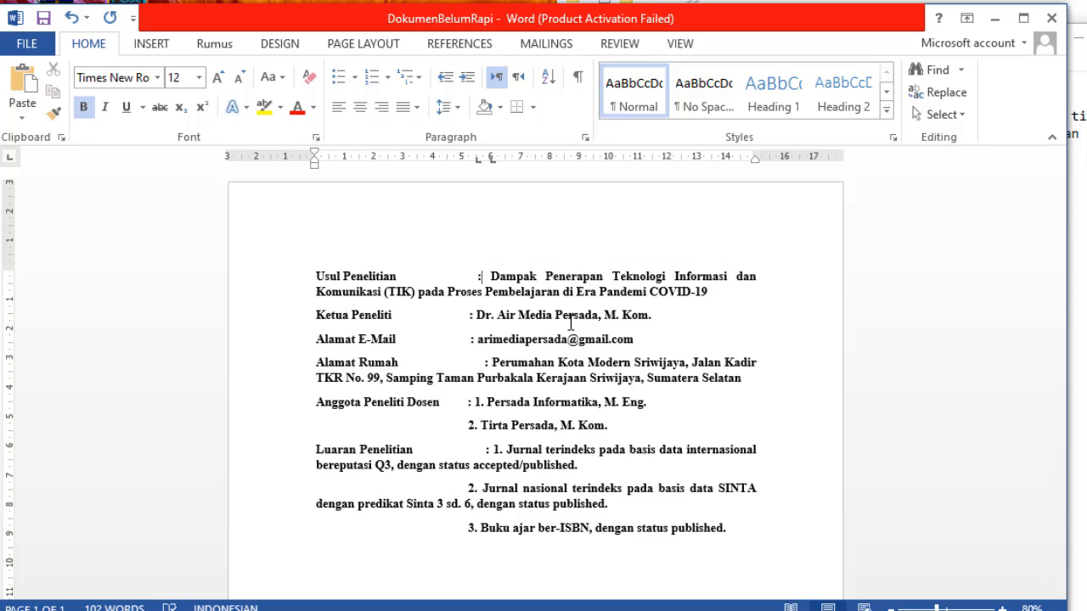
key(Delete)
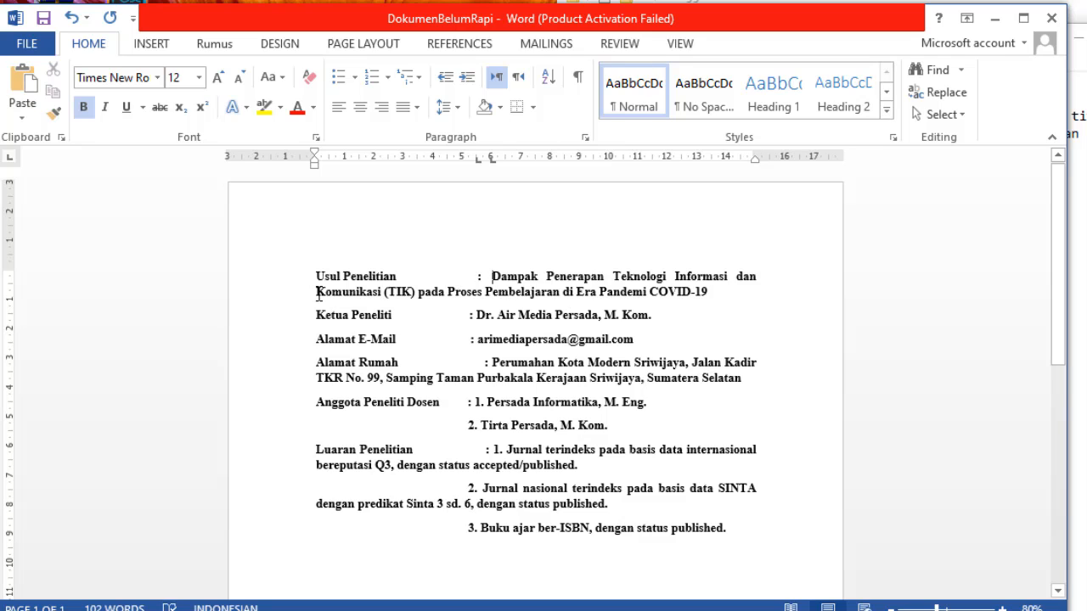
Set the hanging indent of the Usul Penelitian paragraph to about 6 cm so its wrapped lines align with the title text
mouse_move(493, 279)
mouse_down()
mouse_move(546, 289)
mouse_move(553, 301)
mouse_move(676, 280)
mouse_move(711, 294)
mouse_up()
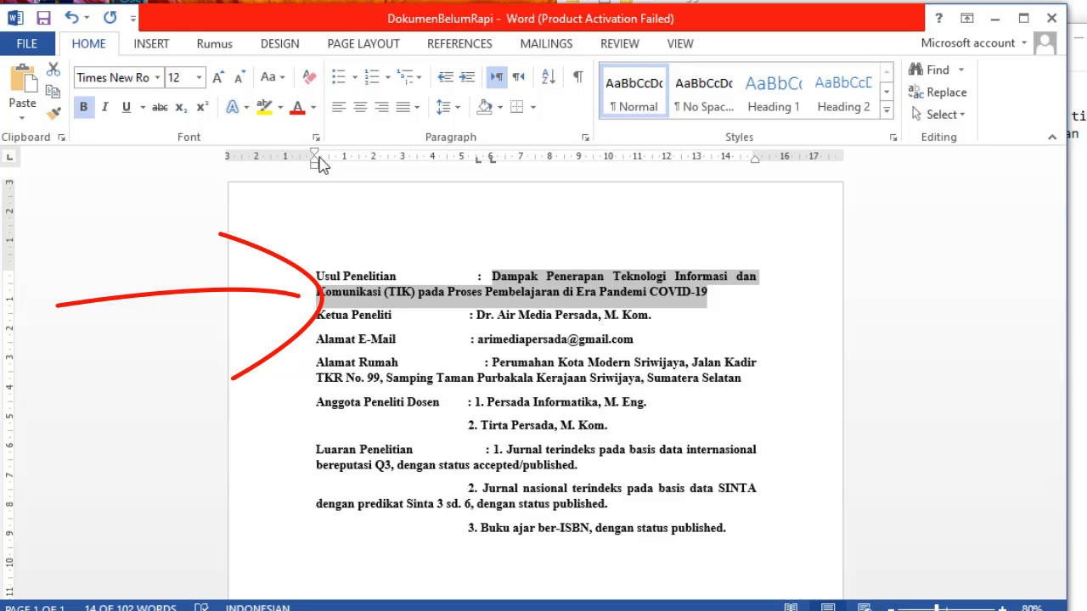
click(319, 293)
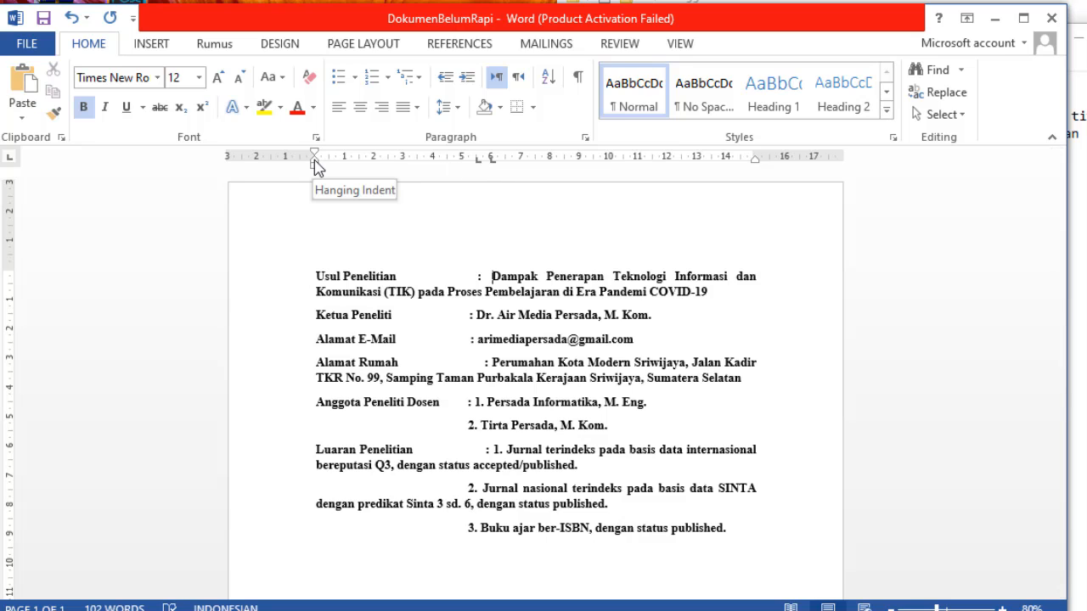
drag(316, 166, 492, 175)
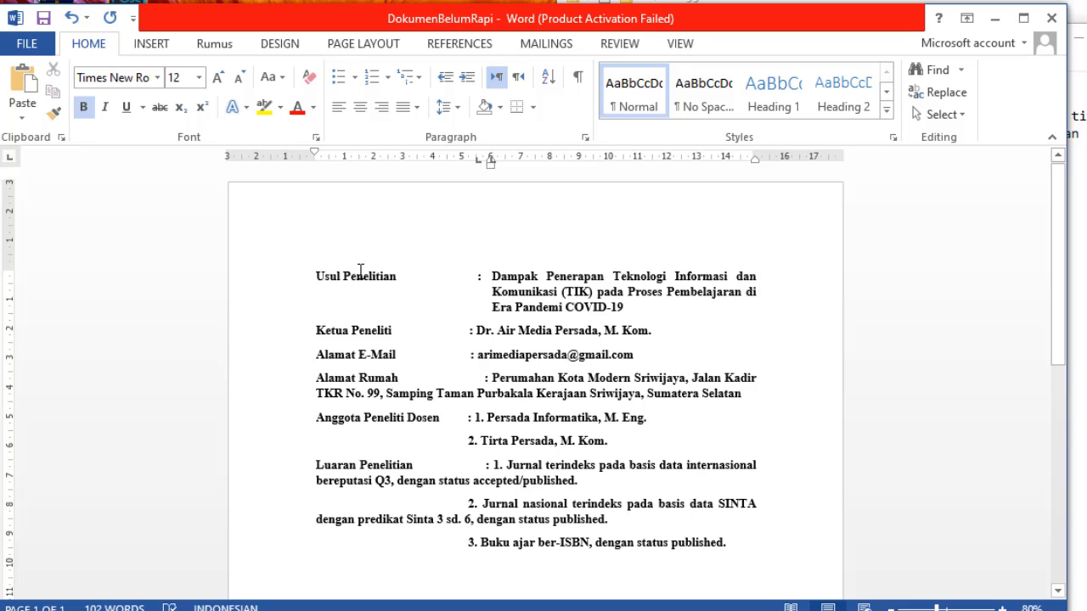
Remove all the spaces before and after the colon in the Ketua Peneliti line
drag(318, 277, 618, 311)
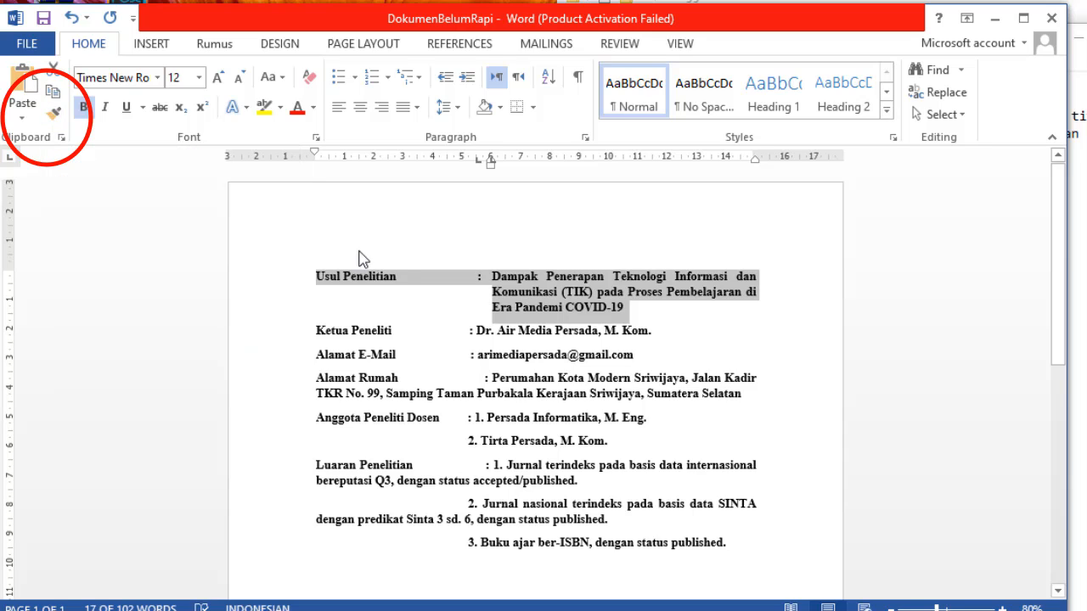
click(482, 279)
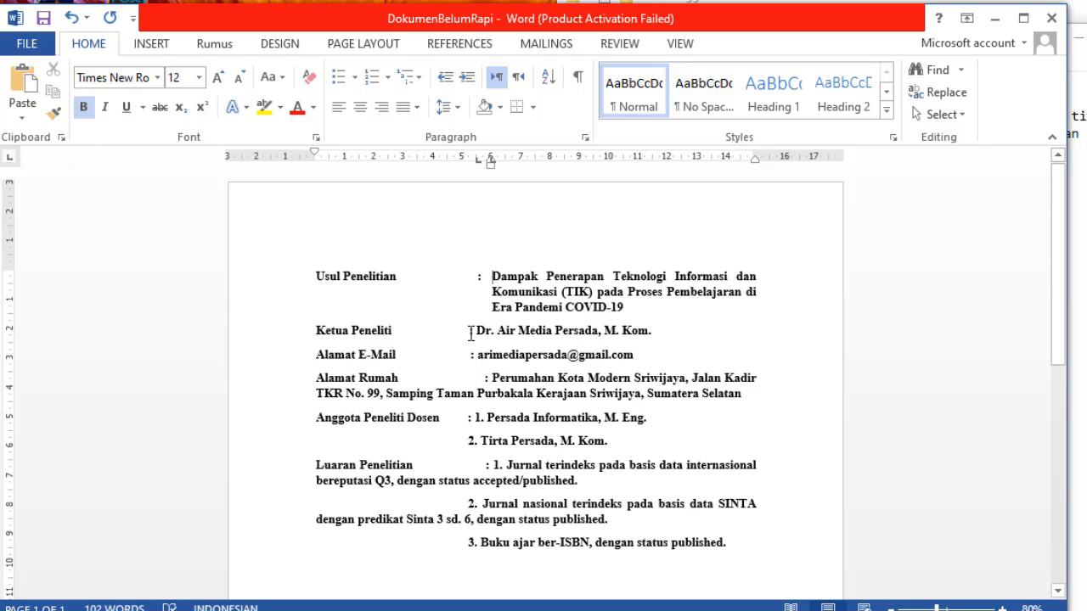
drag(470, 333, 391, 331)
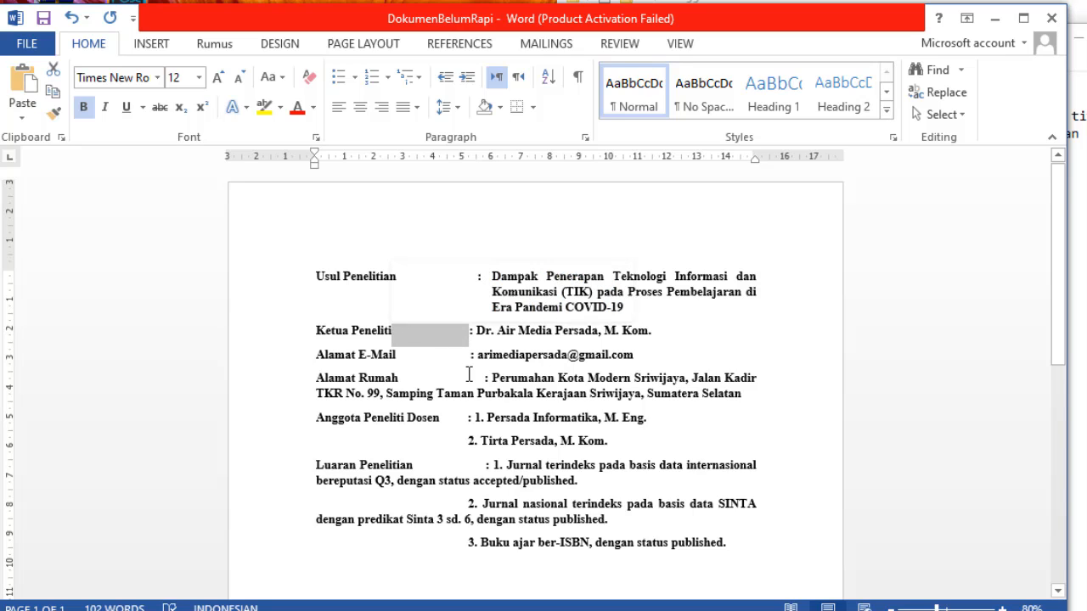
key(Delete)
text(:)
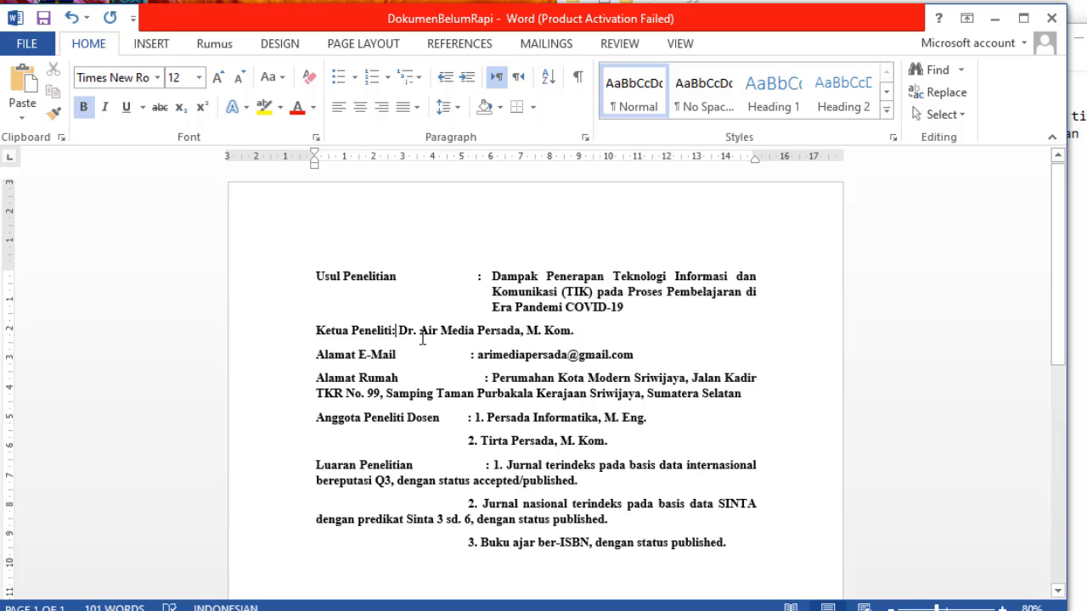
key(Delete)
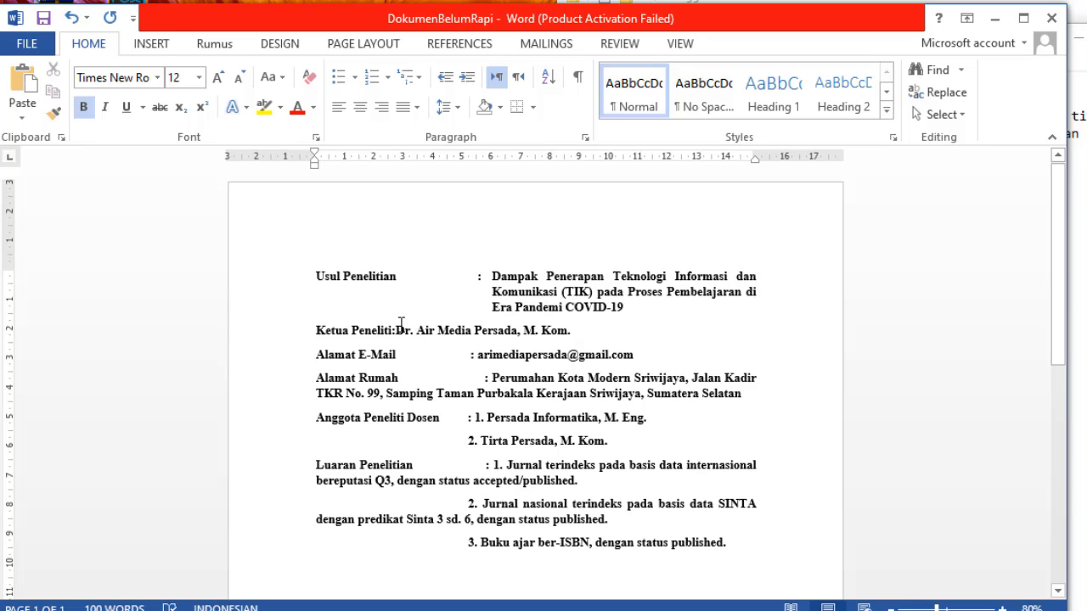
Copy the Usul Penelitian paragraph formatting to the Ketua Peneliti line with Format Painter and insert a tab before and after its colon
click(489, 277)
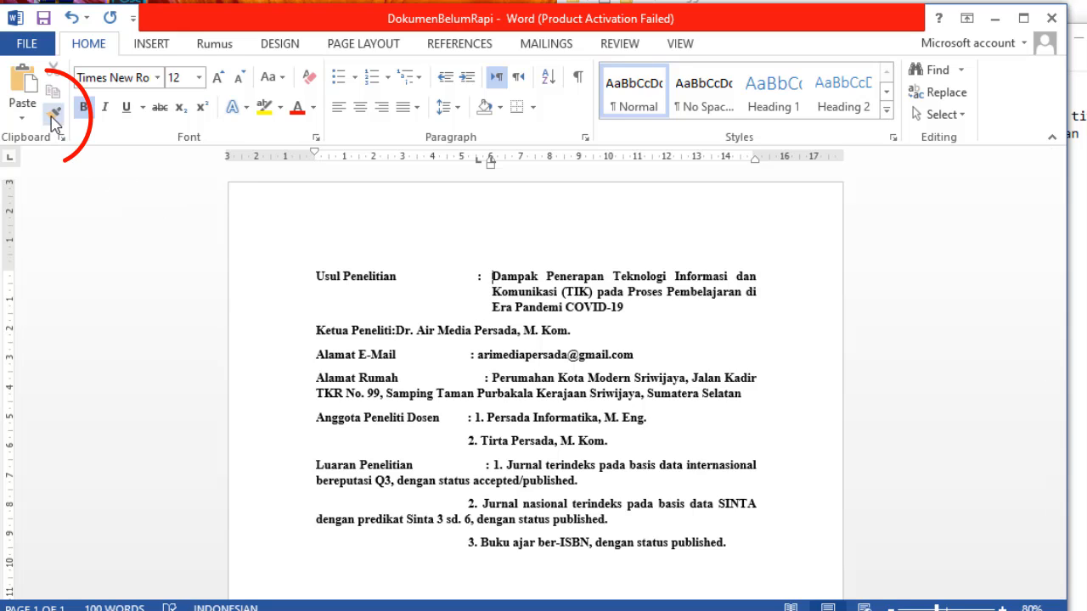
click(54, 119)
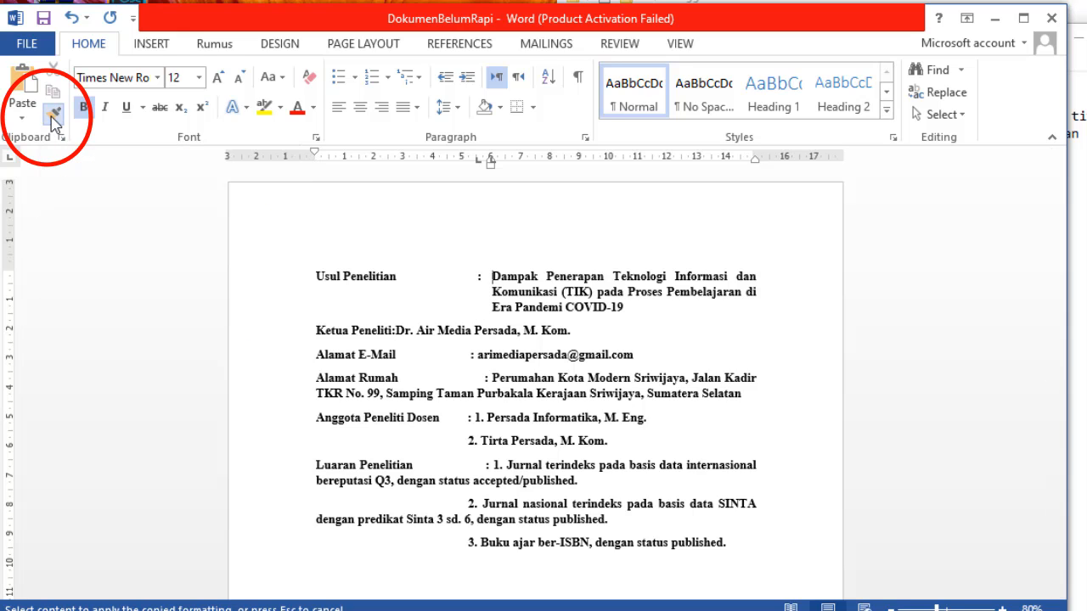
click(311, 329)
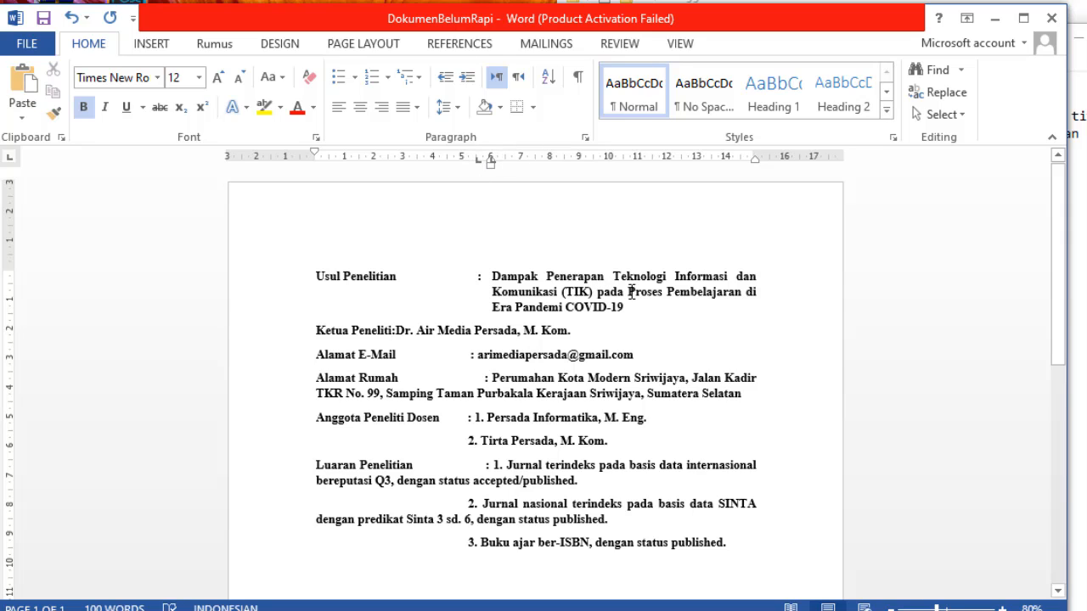
key(Tab)
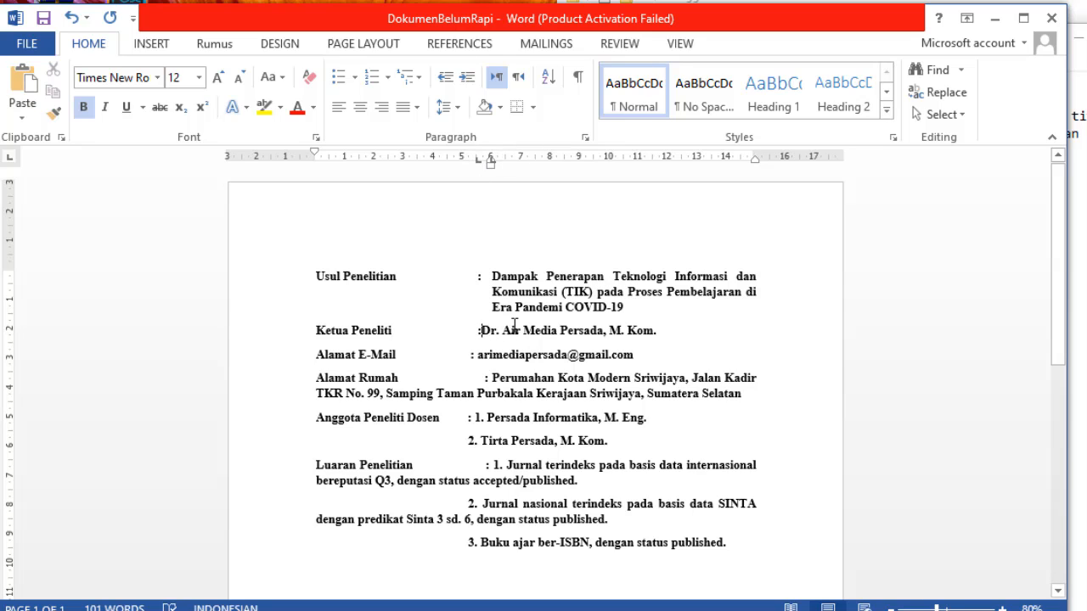
key(Tab)
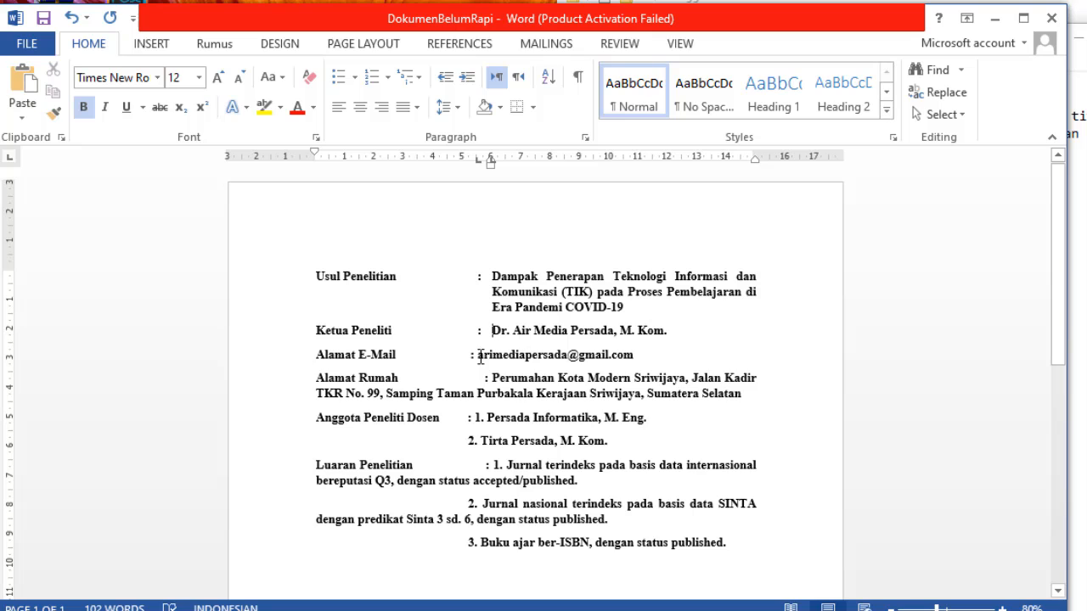
Delete the spaces on both sides of the Alamat E-Mail colon
drag(470, 355, 395, 357)
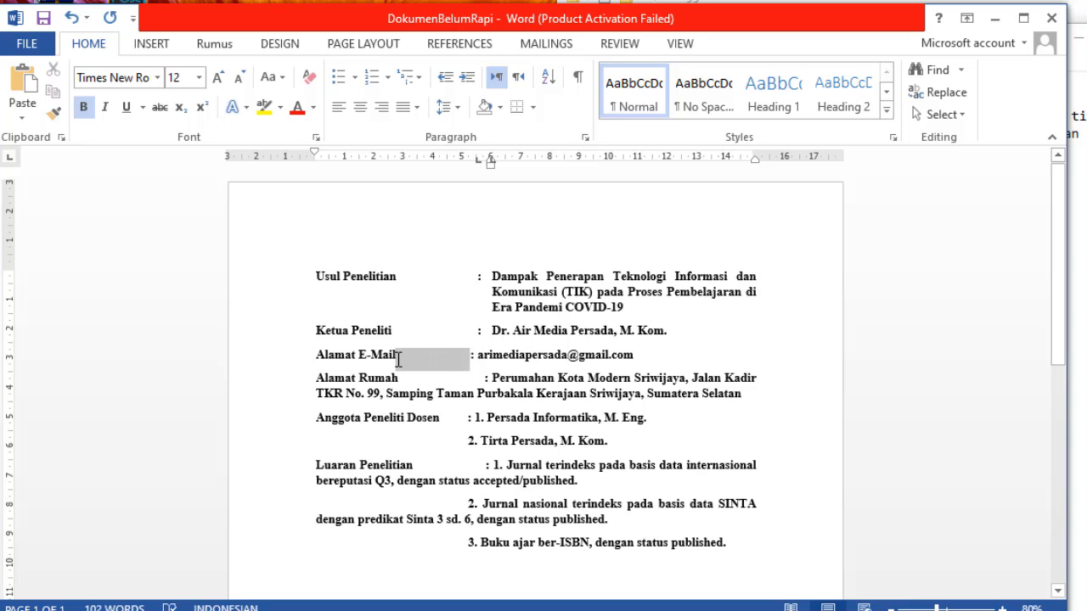
key(Delete)
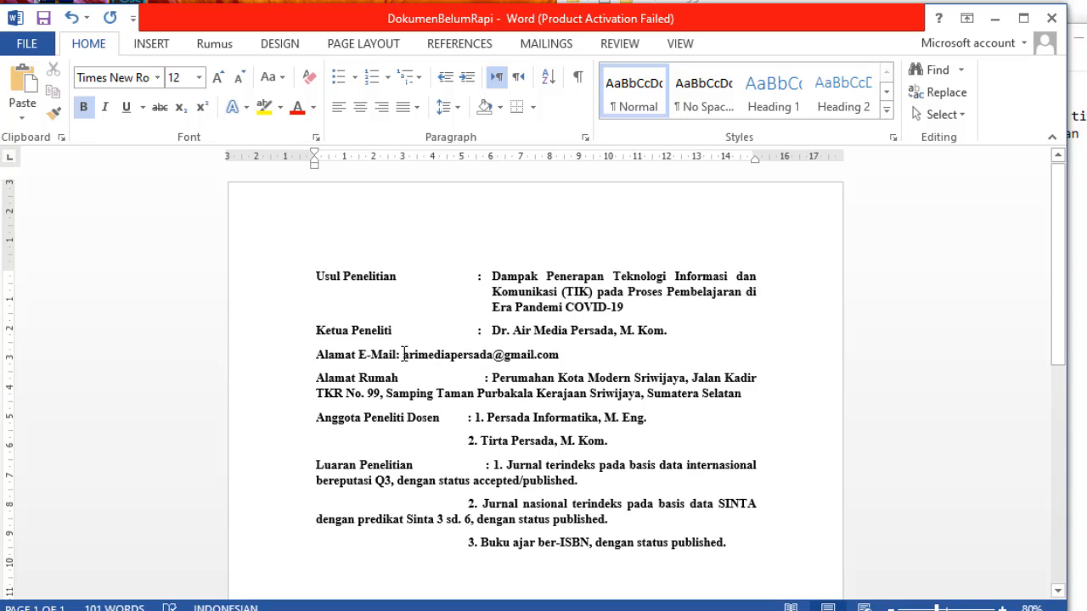
drag(405, 355, 400, 357)
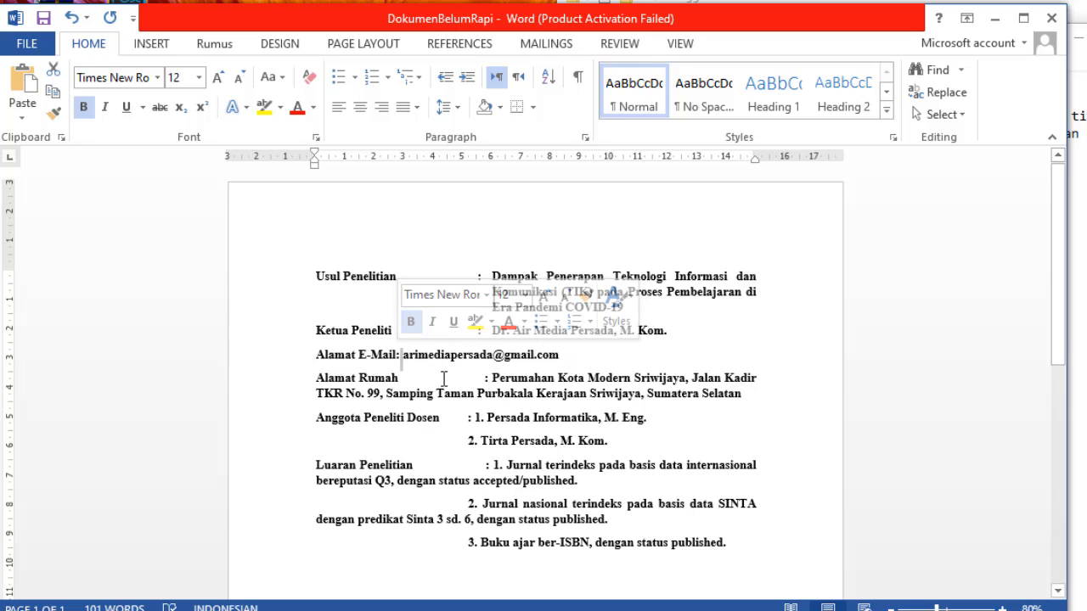
key(Left)
key(Delete)
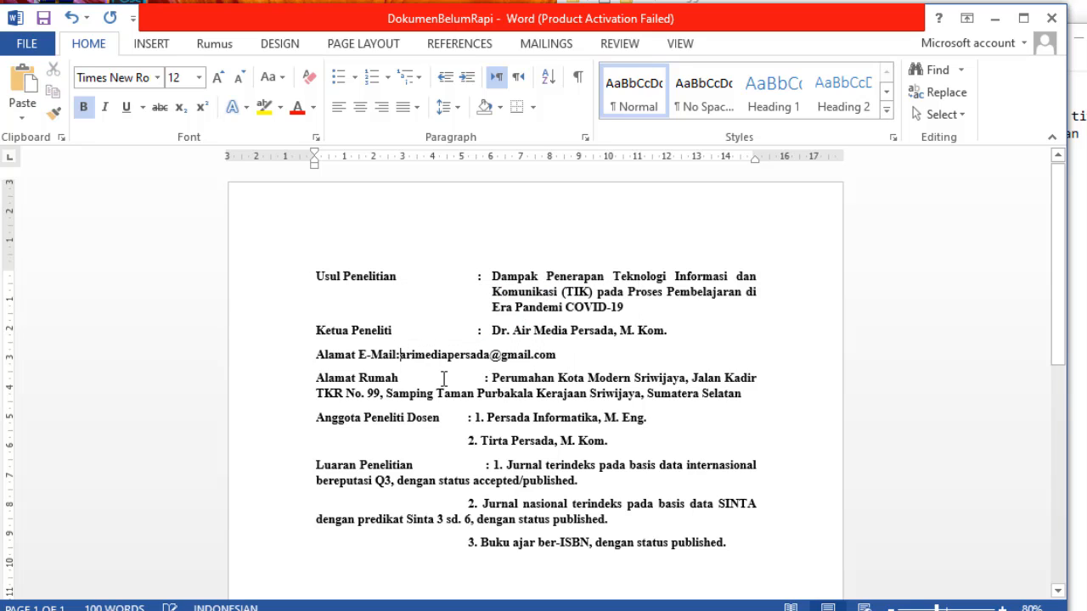
Apply the Ketua Peneliti paragraph formatting to the Alamat E-Mail line with Format Painter and insert a tab before and after its colon
click(493, 331)
click(54, 114)
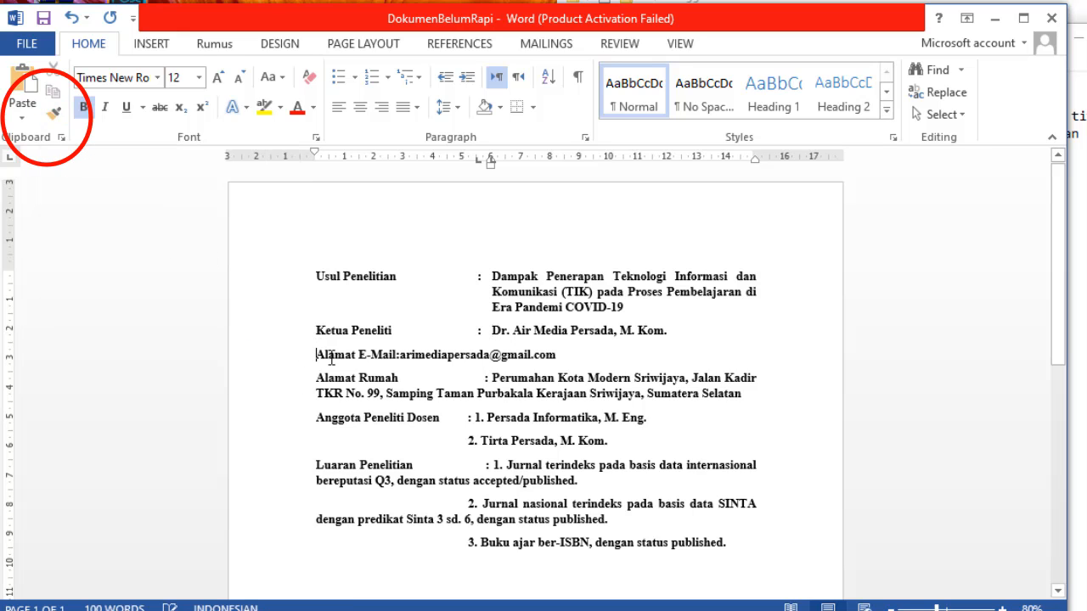
click(373, 357)
click(395, 355)
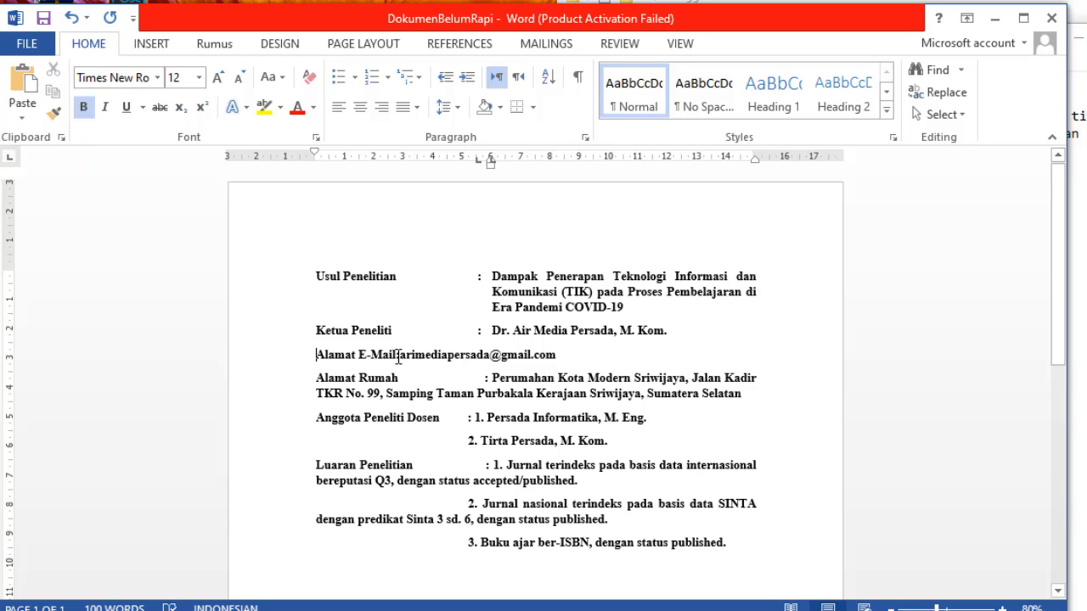
key(Tab)
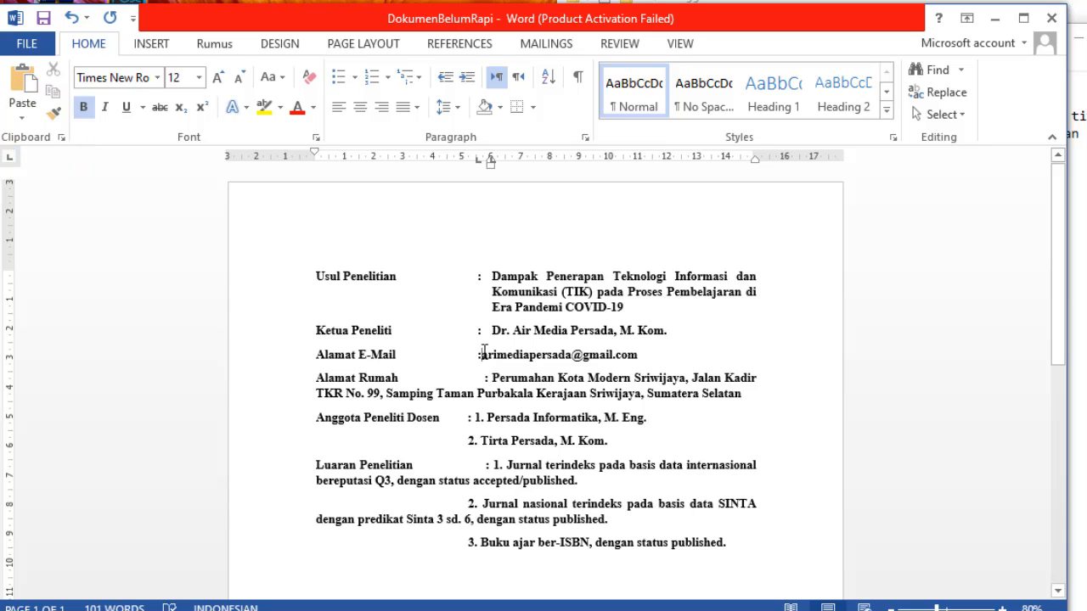
click(483, 353)
key(Tab)
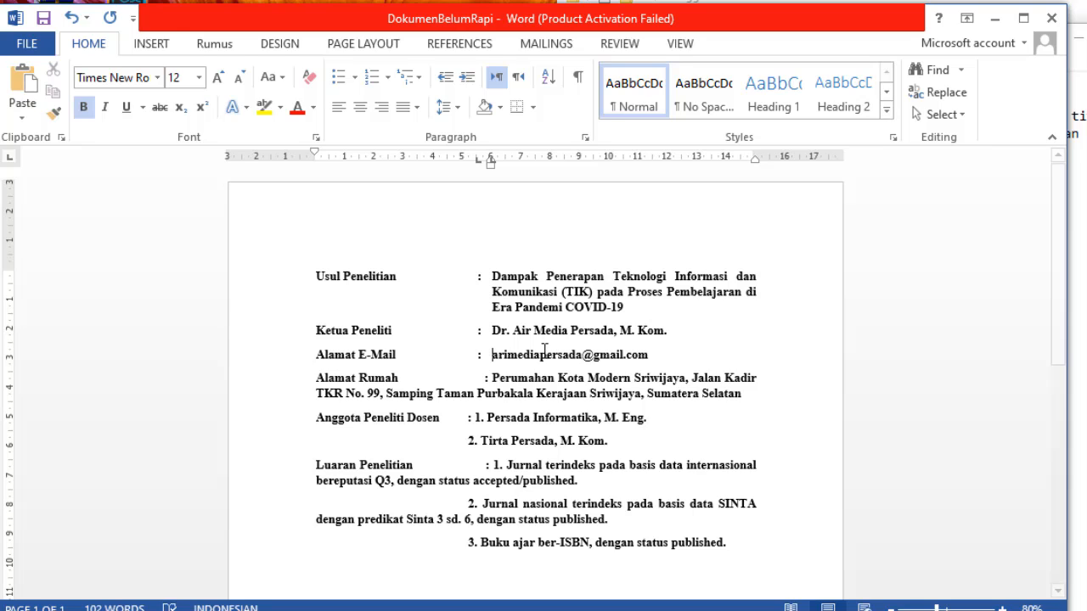
Delete the spaces on both sides of the Alamat Rumah colon
drag(483, 378, 403, 384)
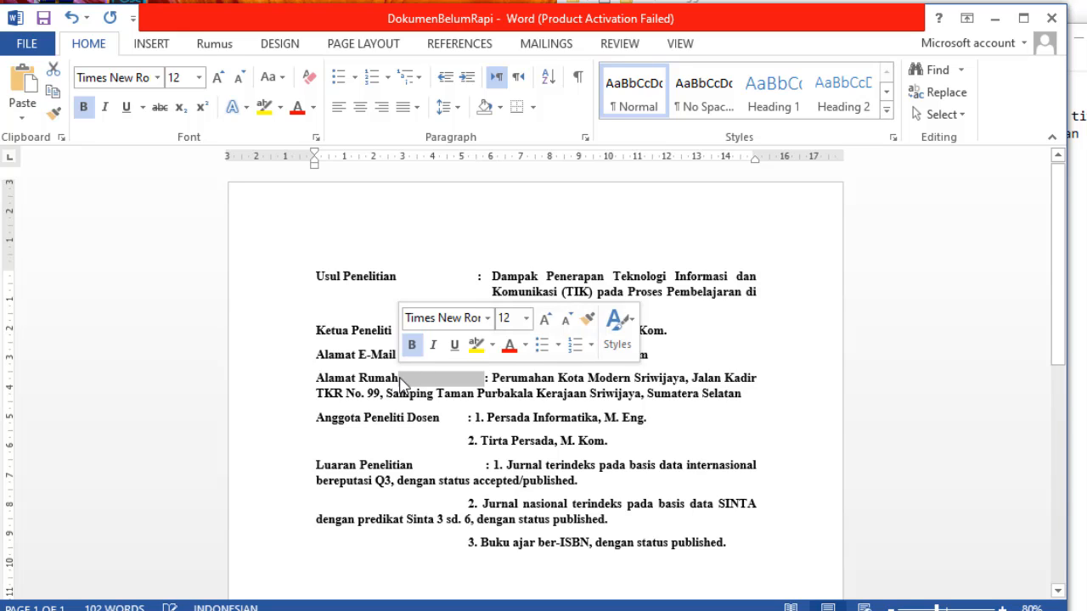
key(BackSpace)
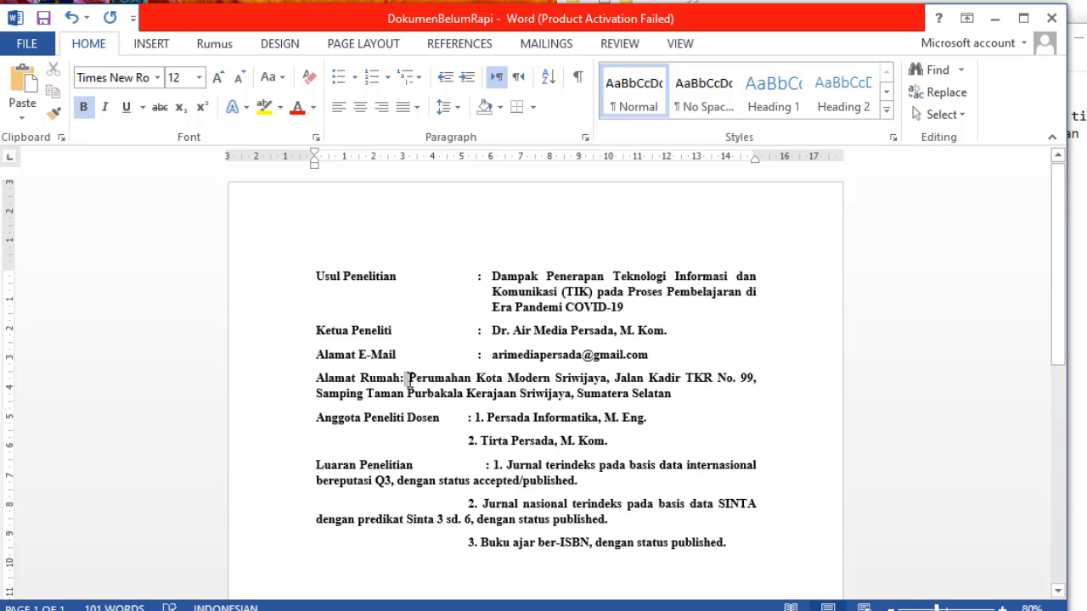
drag(404, 381, 409, 382)
key(Left)
key(Delete)
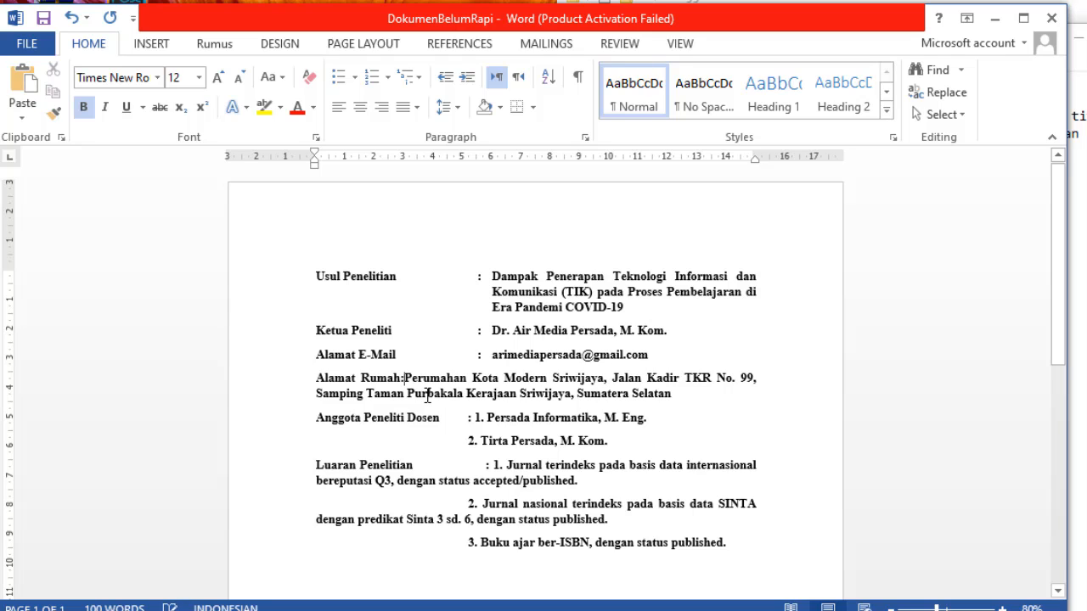
Apply the Alamat E-Mail paragraph formatting to the Alamat Rumah paragraph with Format Painter and insert a tab before and after its colon
click(490, 357)
click(54, 113)
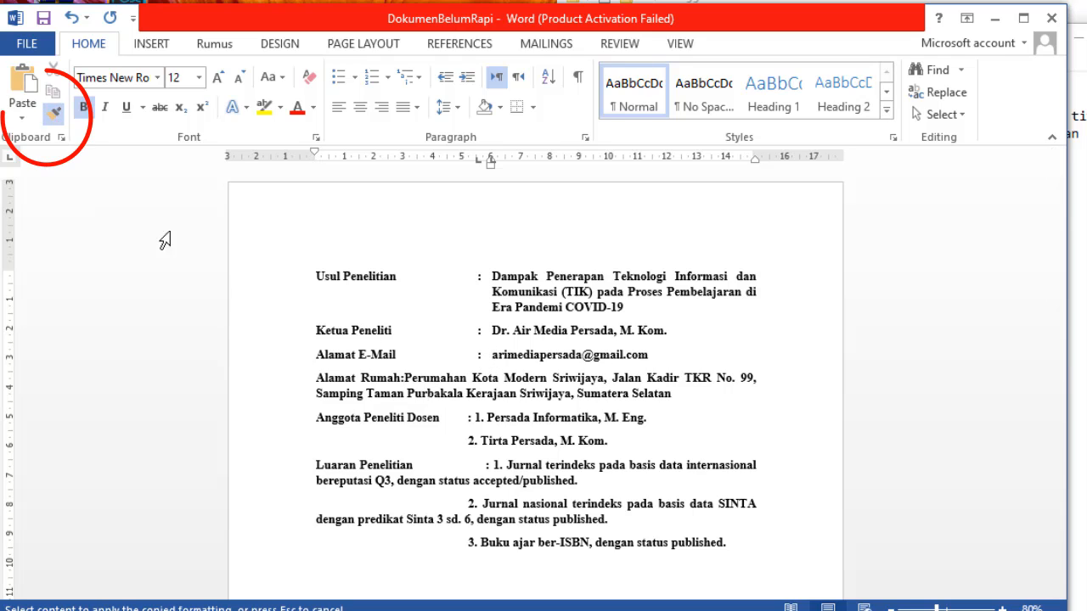
click(307, 378)
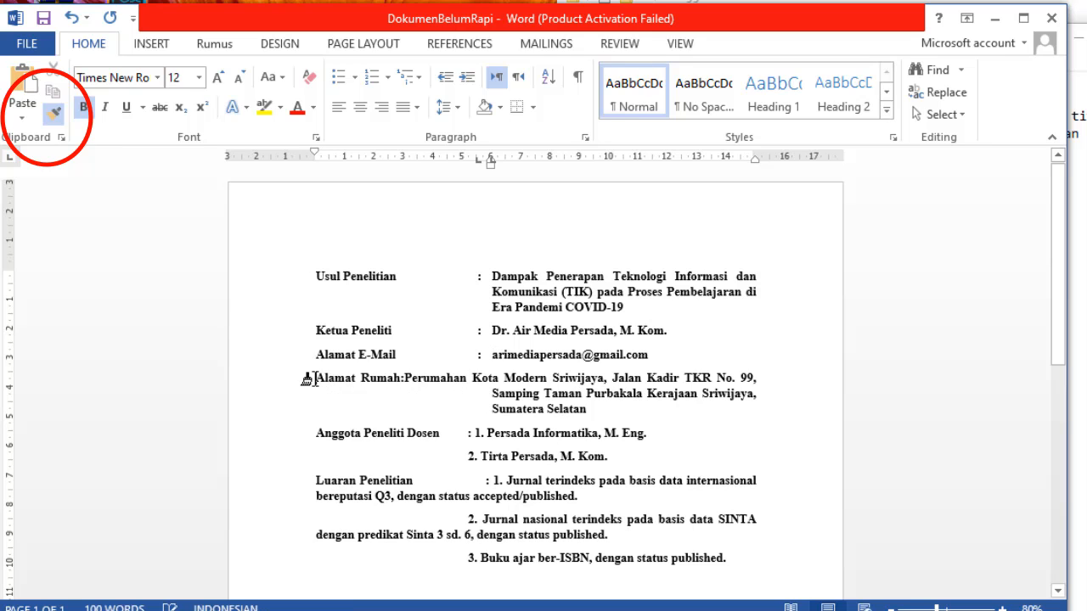
click(402, 379)
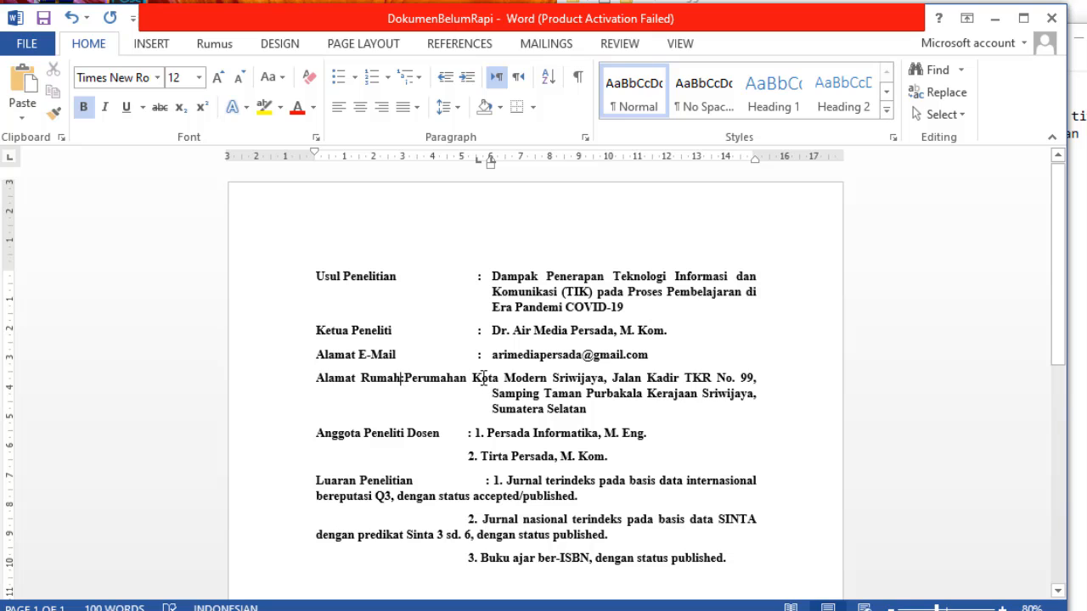
key(Tab)
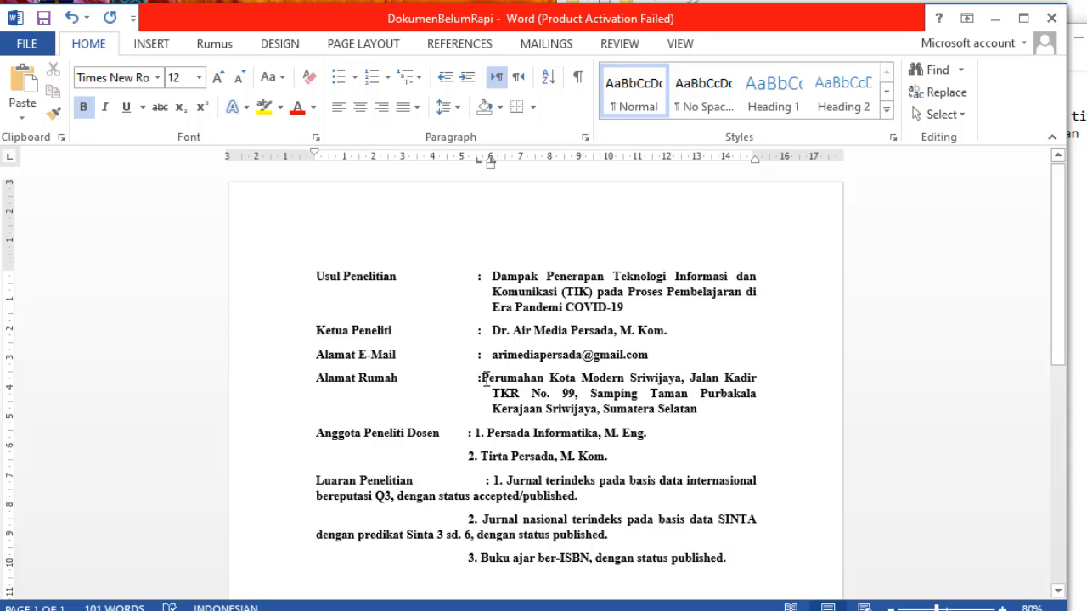
click(486, 379)
key(Tab)
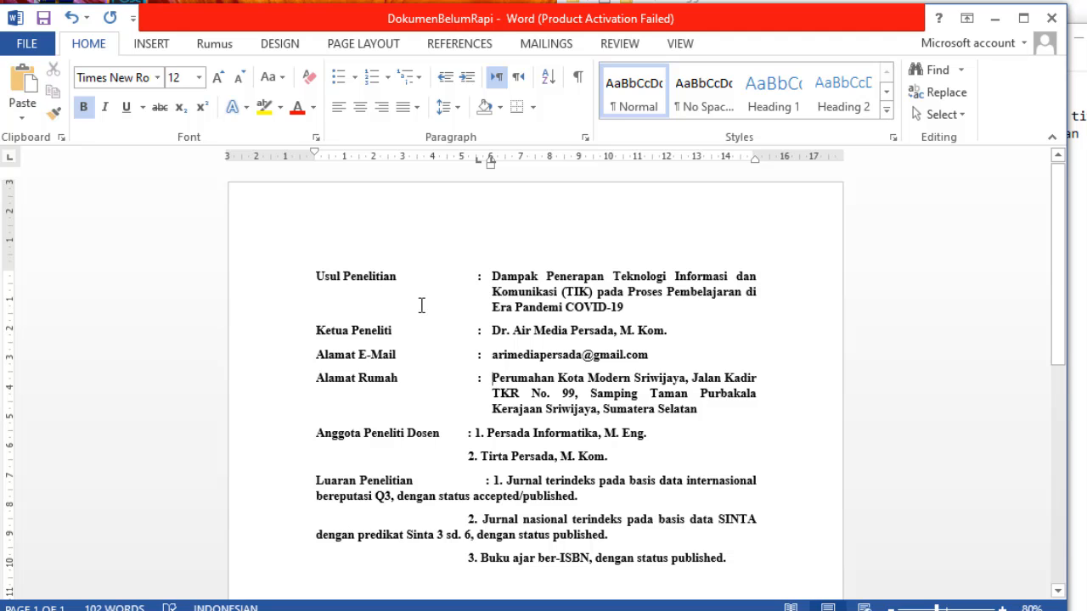
Copy the Usul Penelitian paragraph formatting to the Anggota Peneliti Dosen line with Format Painter
scroll(450, 366, down, 3)
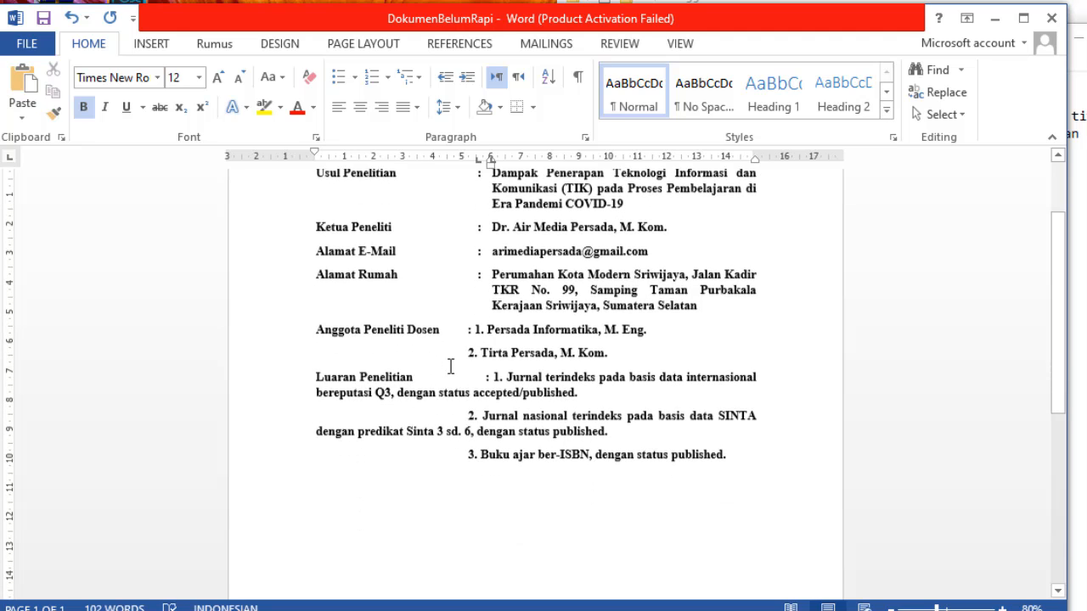
click(488, 330)
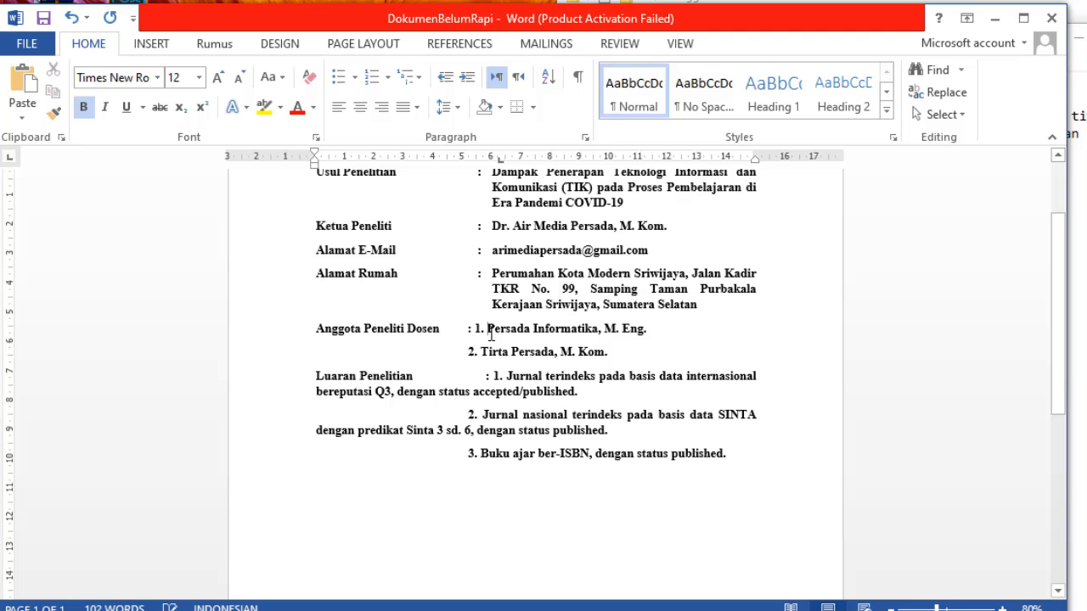
scroll(499, 268, up, 2)
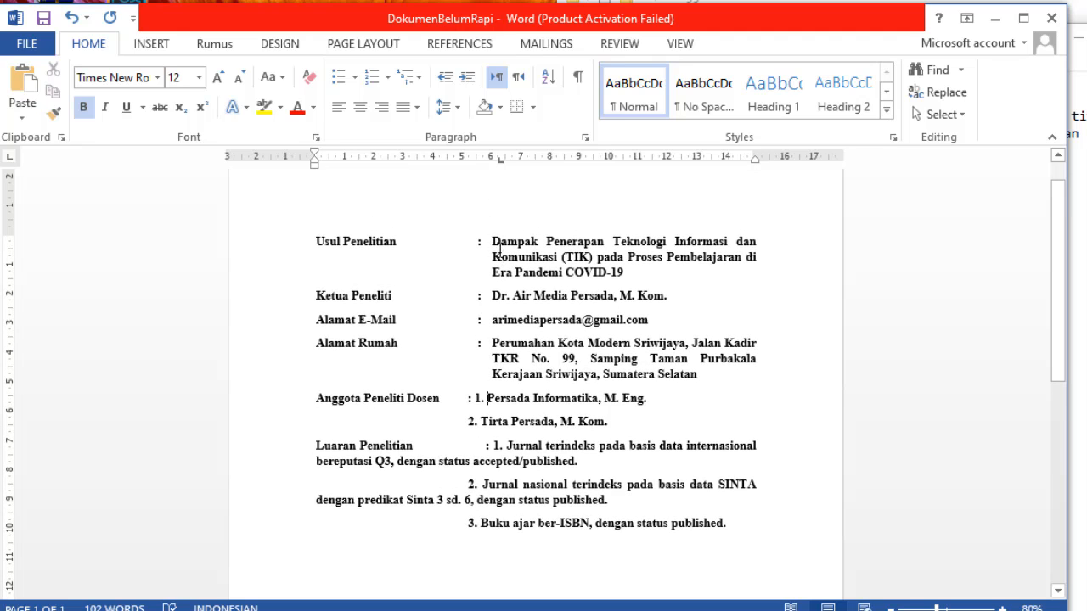
click(496, 241)
click(52, 112)
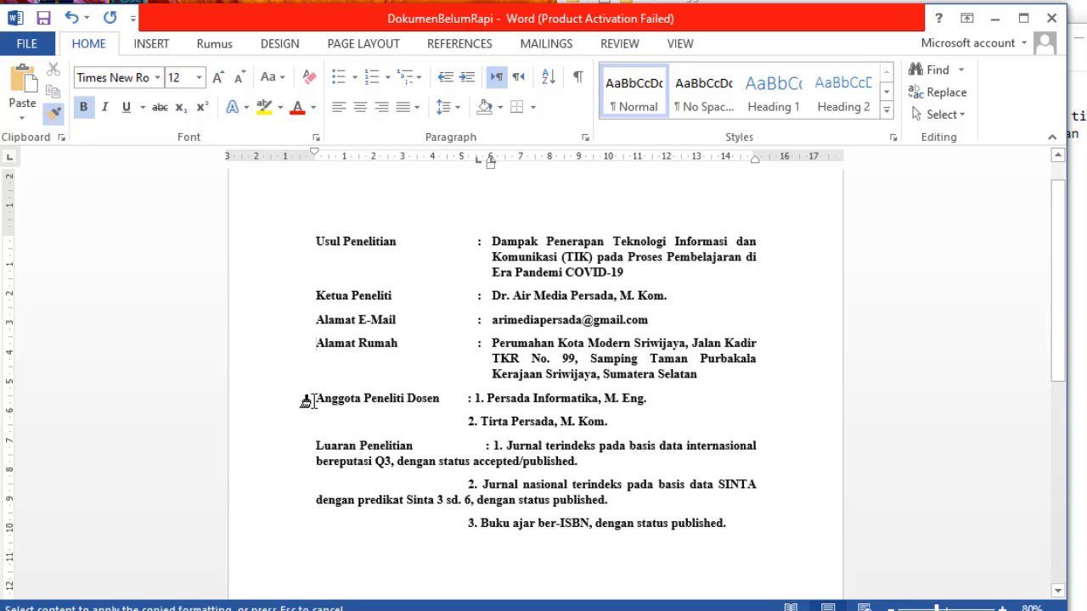
click(308, 399)
Replace the spaces before and after the Anggota Peneliti Dosen colon with a single tab on each side
drag(468, 399, 439, 399)
key(Delete)
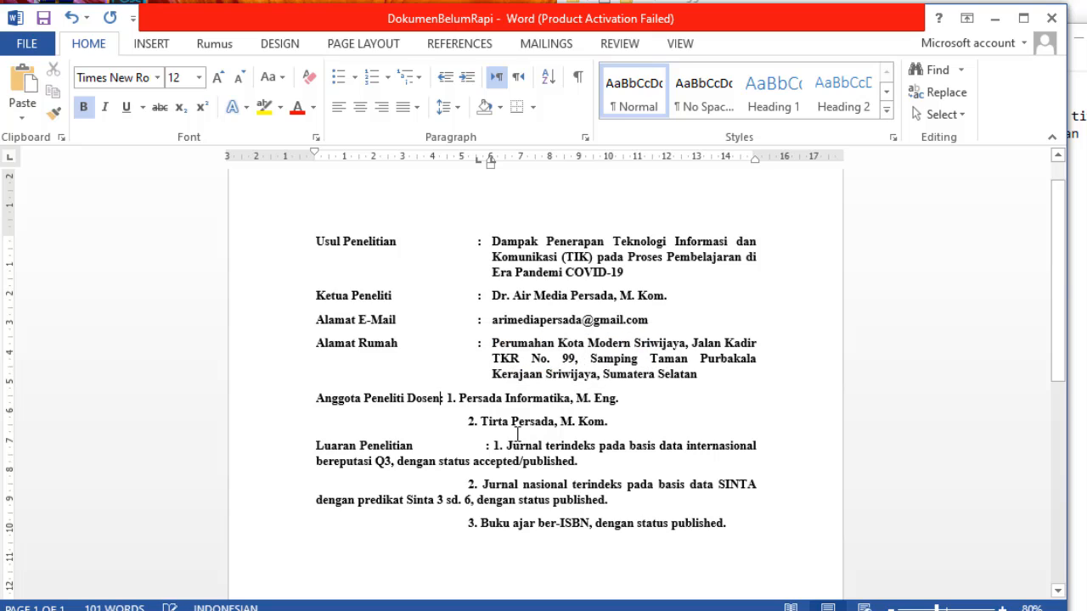
key(Delete)
key(Delete)
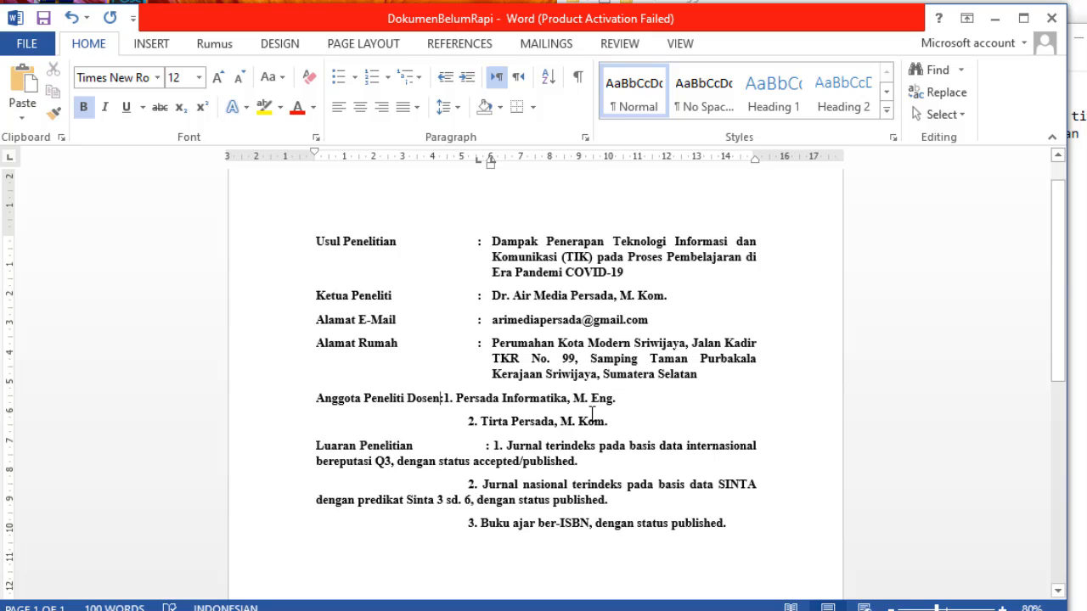
key(Tab)
text(:)
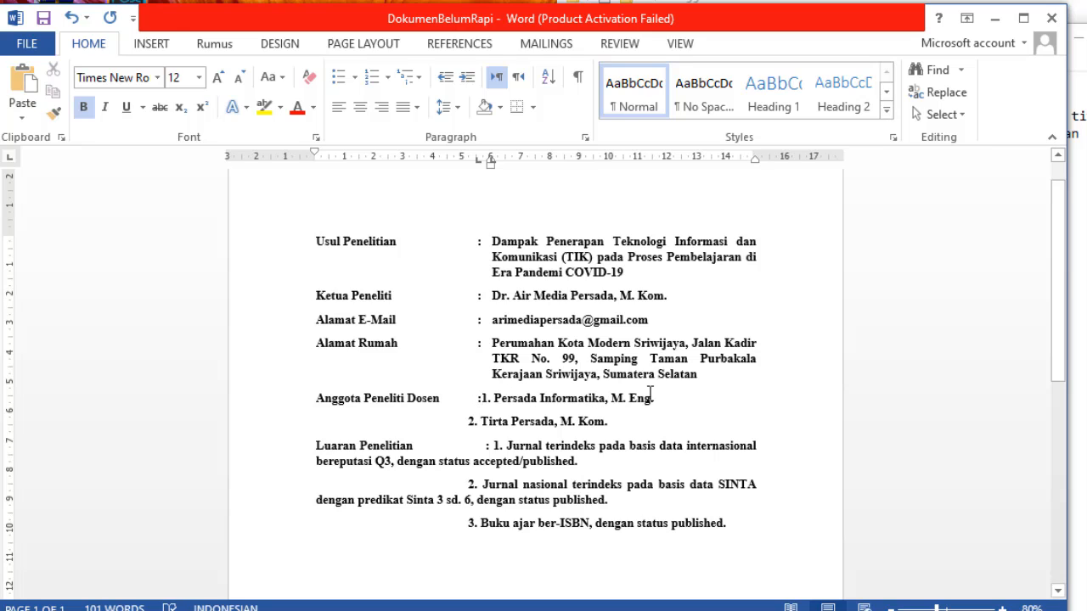
key(Tab)
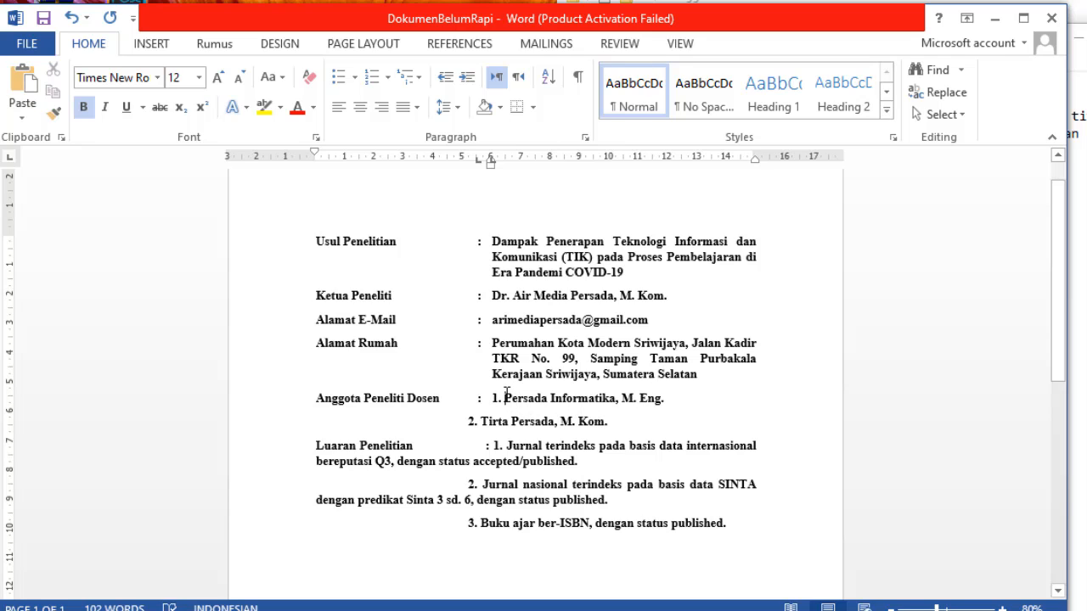
Replace the space after "1." in the Anggota Peneliti Dosen line with a tab and move its hanging indent to about 6.5 cm
drag(506, 396, 502, 395)
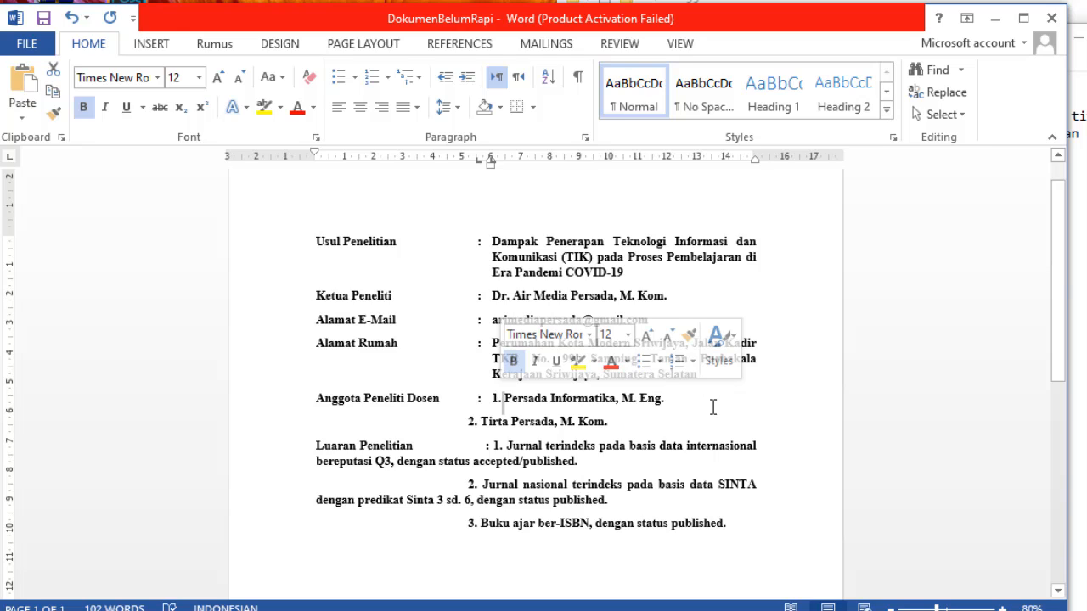
key(BackSpace)
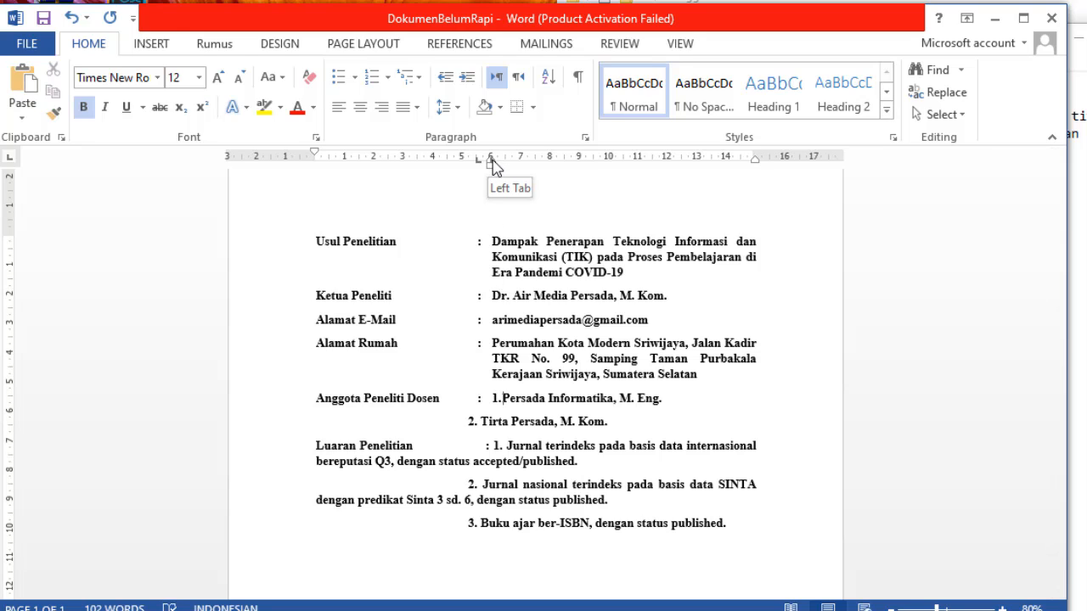
mouse_move(492, 161)
mouse_down()
mouse_move(507, 170)
mouse_move(497, 163)
mouse_up()
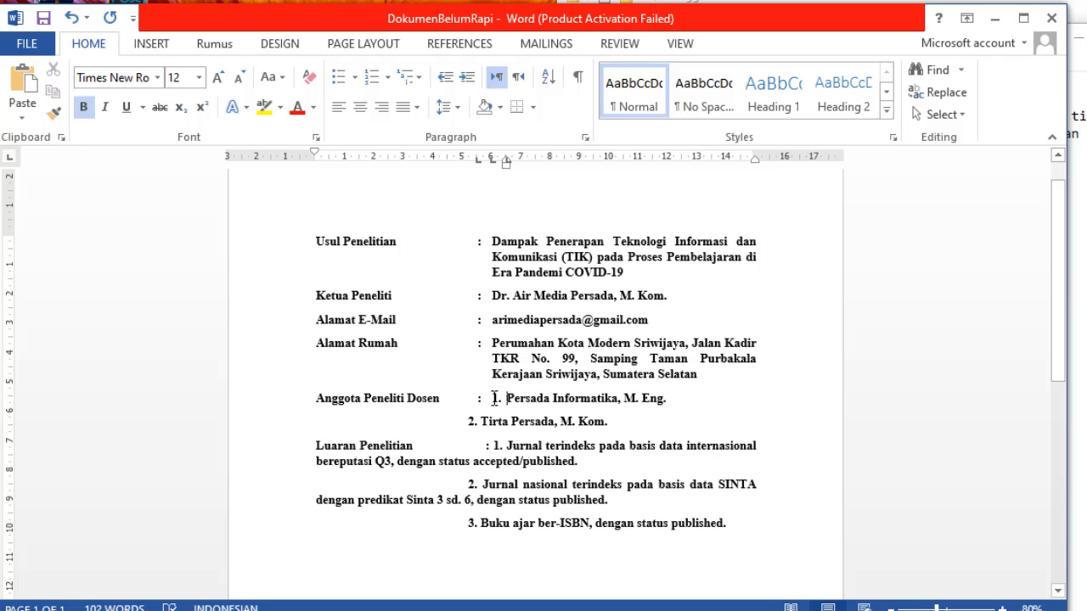
drag(489, 398, 482, 399)
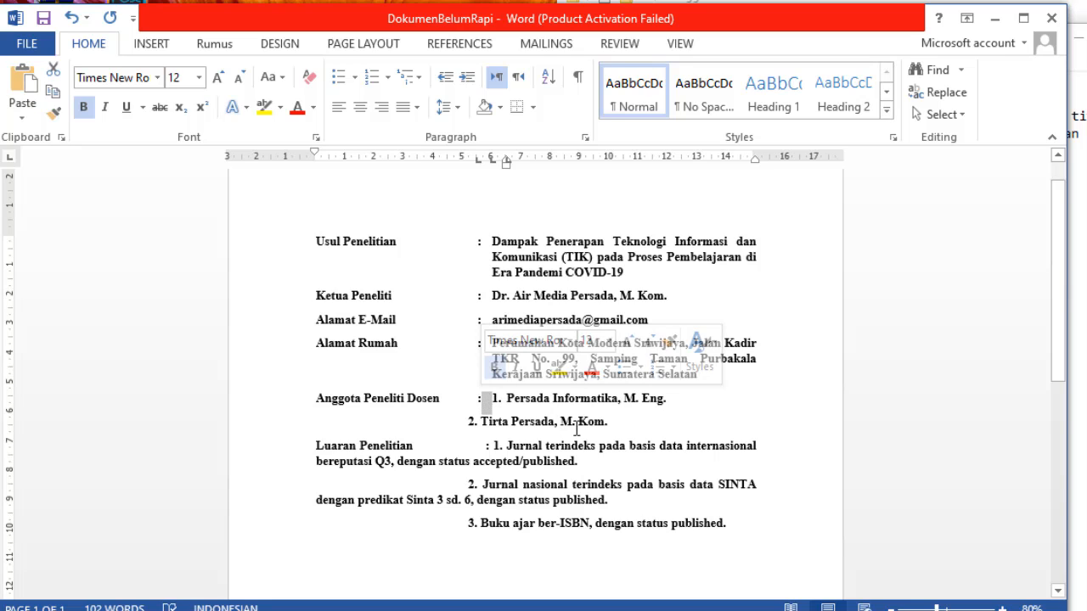
key(Delete)
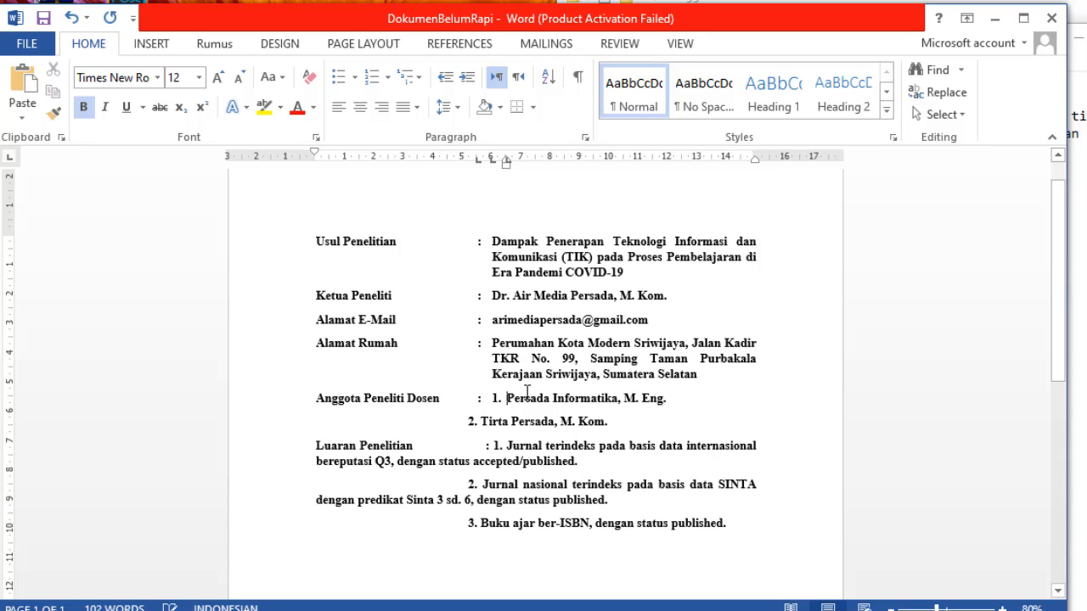
key(Delete)
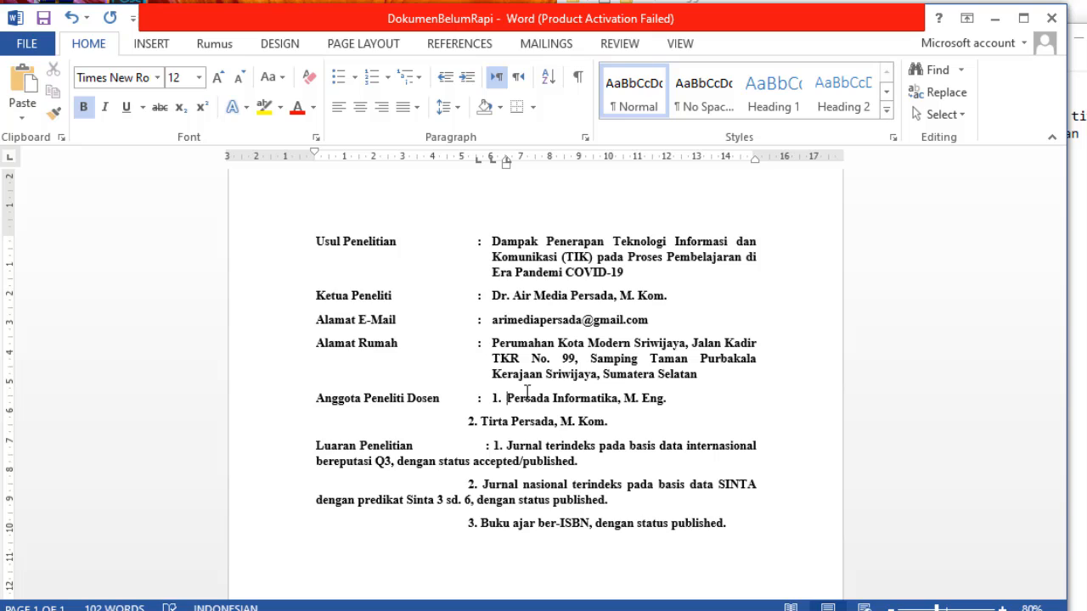
Copy the Anggota Peneliti Dosen formatting to the second member's line with Format Painter and delete that line's leading spaces
click(56, 123)
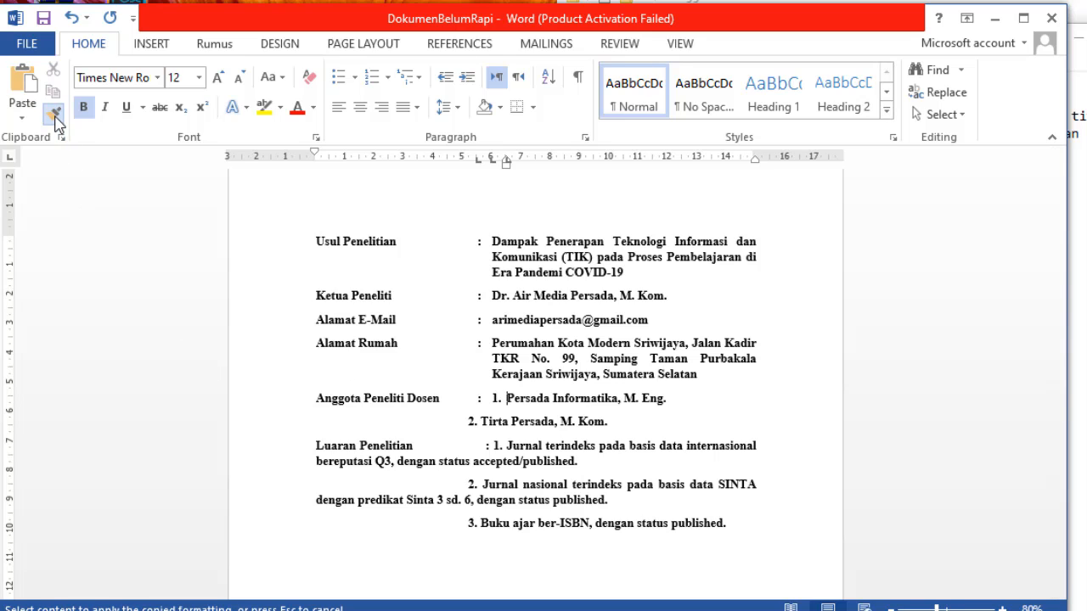
click(459, 428)
drag(459, 428, 308, 430)
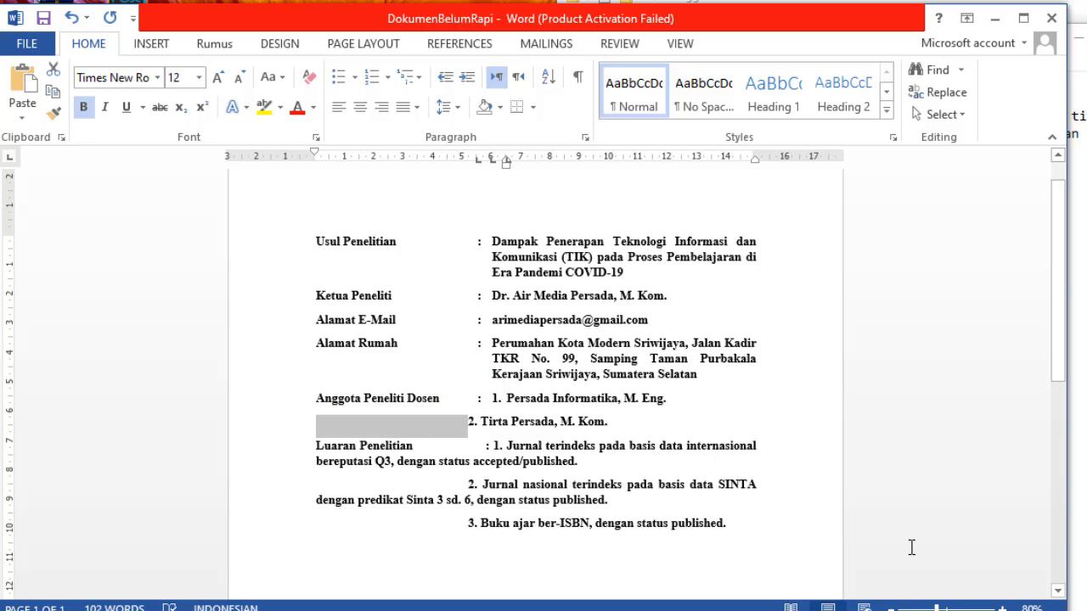
key(Delete)
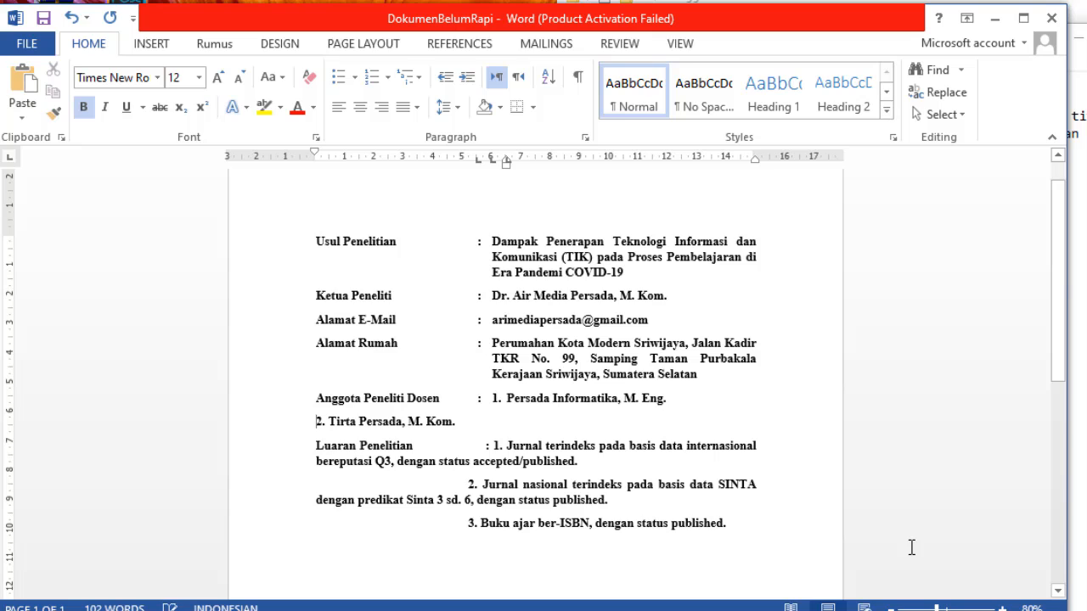
Align the second member's line with tabs before its number and a tab replacing the space after "2."
key(ctrl+z)
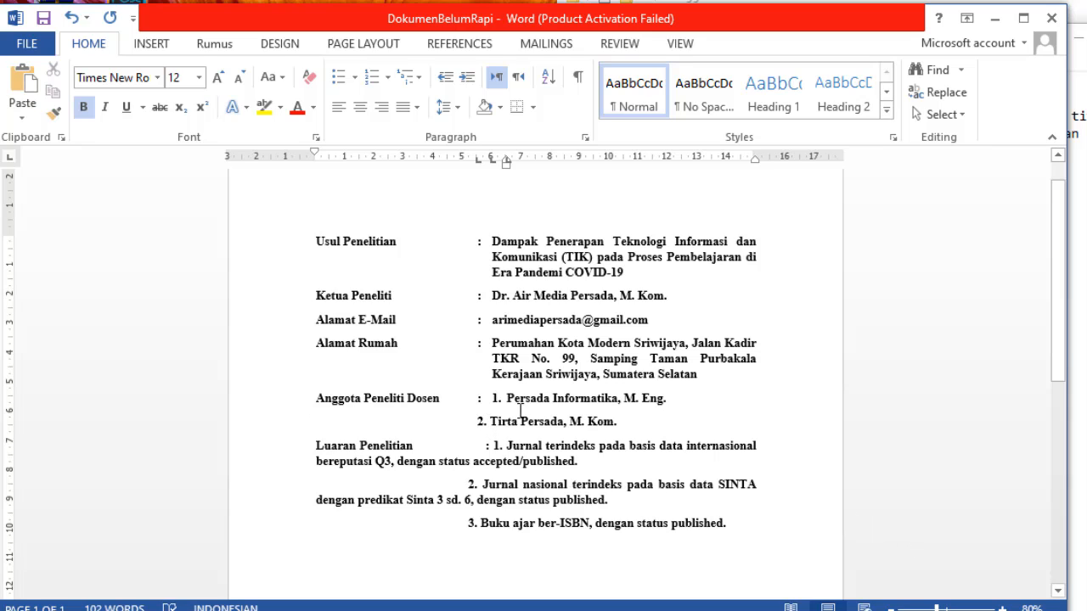
key(BackSpace)
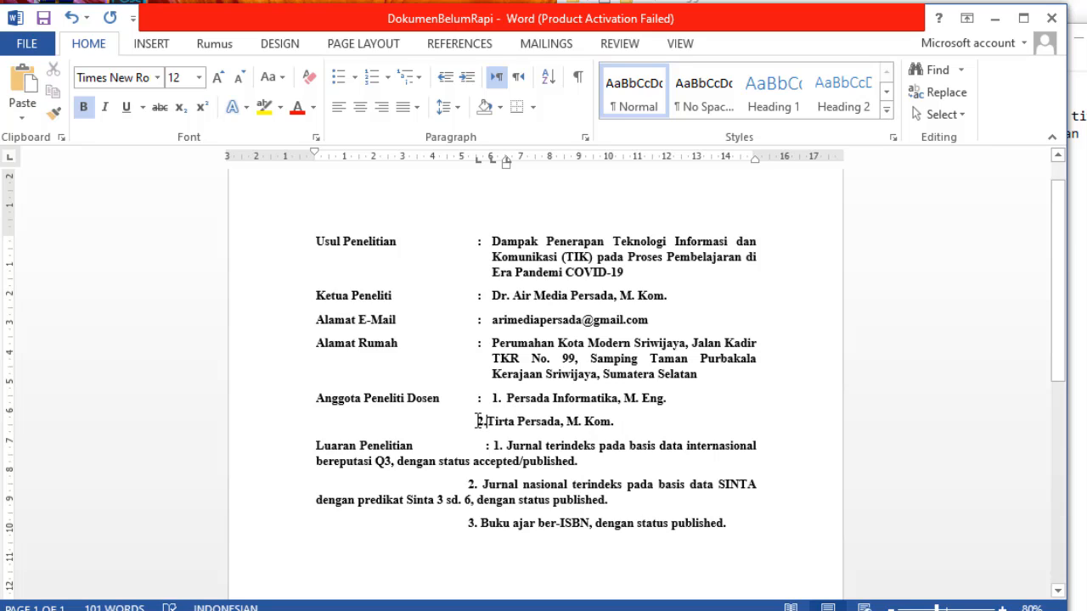
key(Tab)
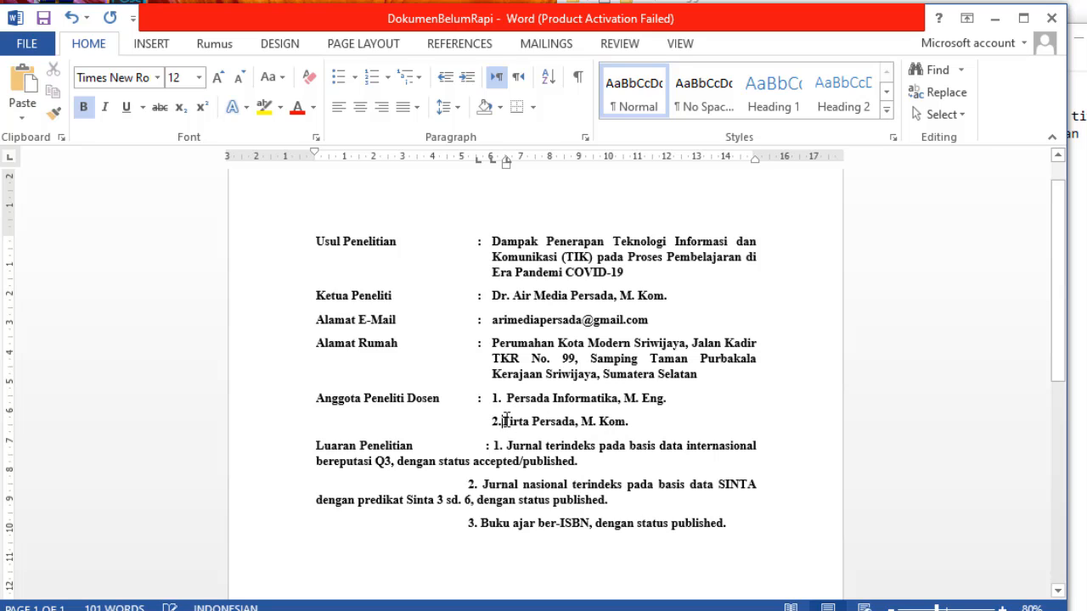
Copy the Anggota Peneliti Dosen paragraph formatting to the Luaran Penelitian paragraph with Format Painter
click(317, 399)
click(54, 113)
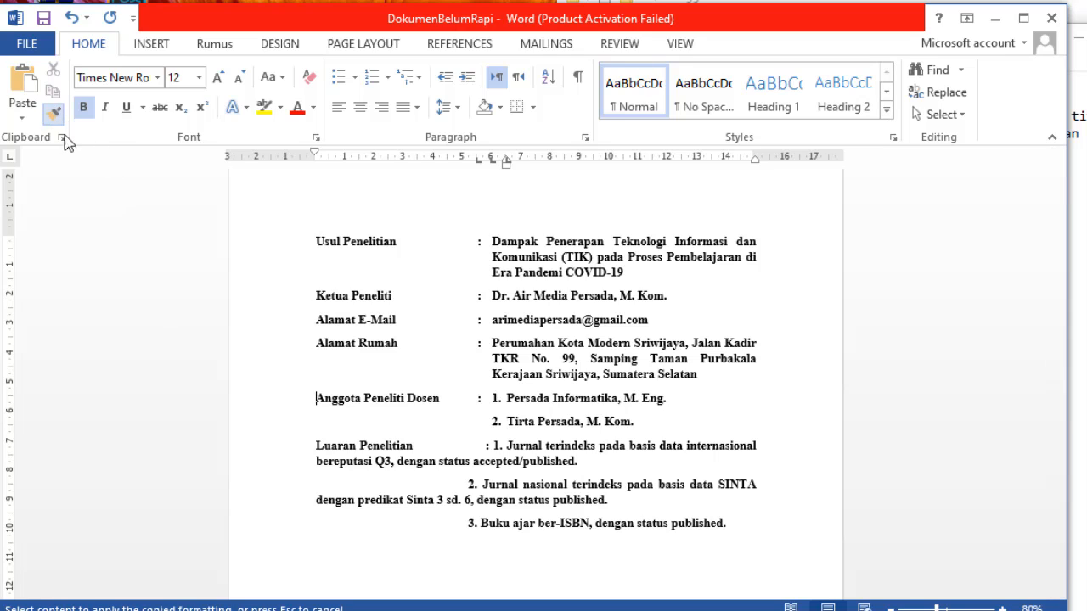
click(308, 450)
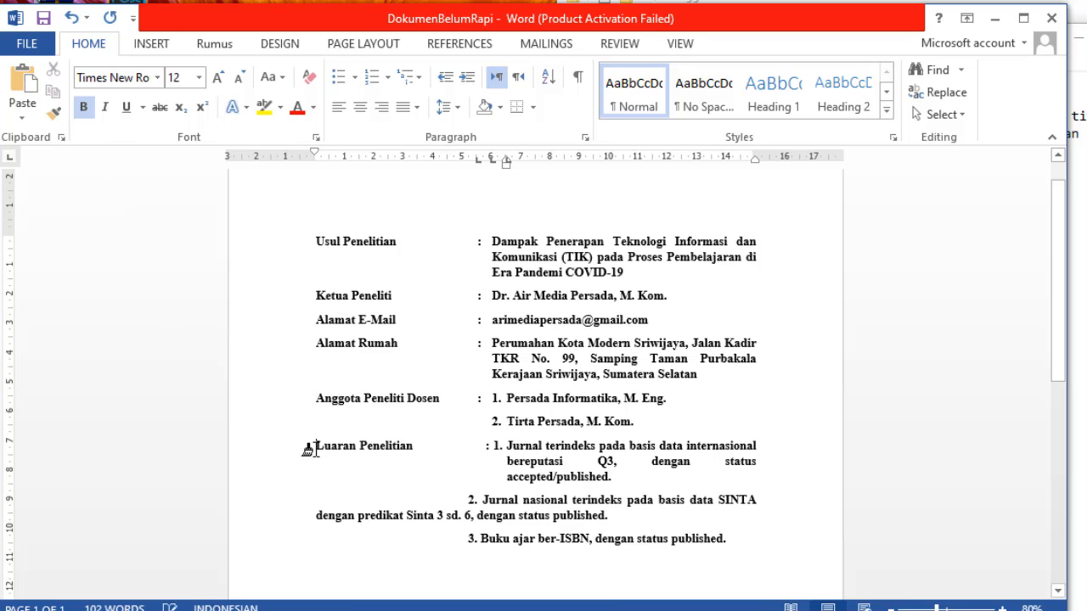
Replace the spaces around the Luaran Penelitian colon and after its "1." with single tabs
click(488, 446)
drag(417, 449, 449, 455)
key(Delete)
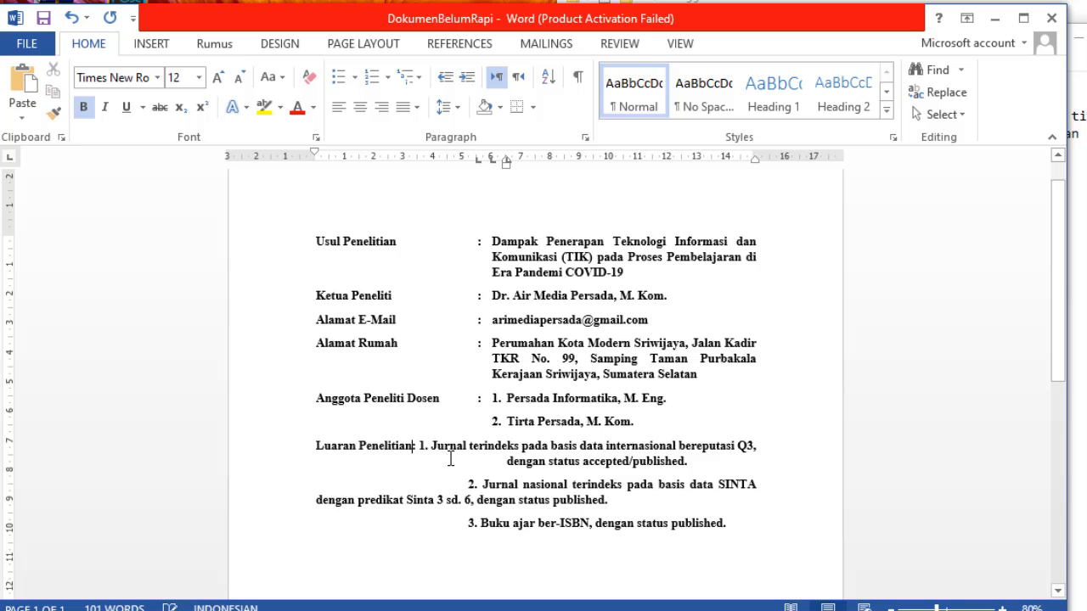
key(Tab)
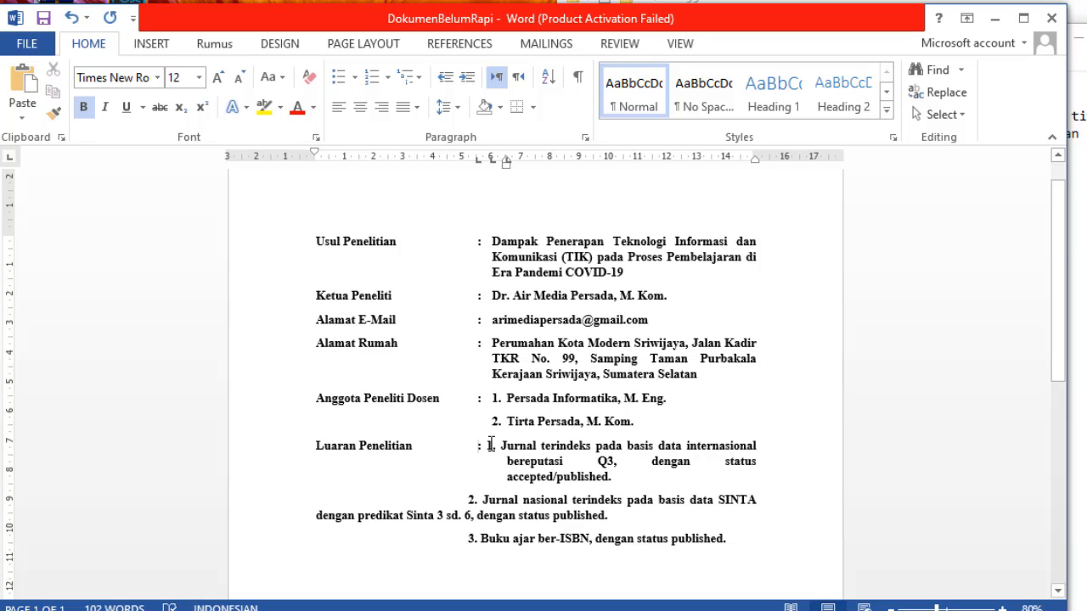
click(490, 445)
key(BackSpace)
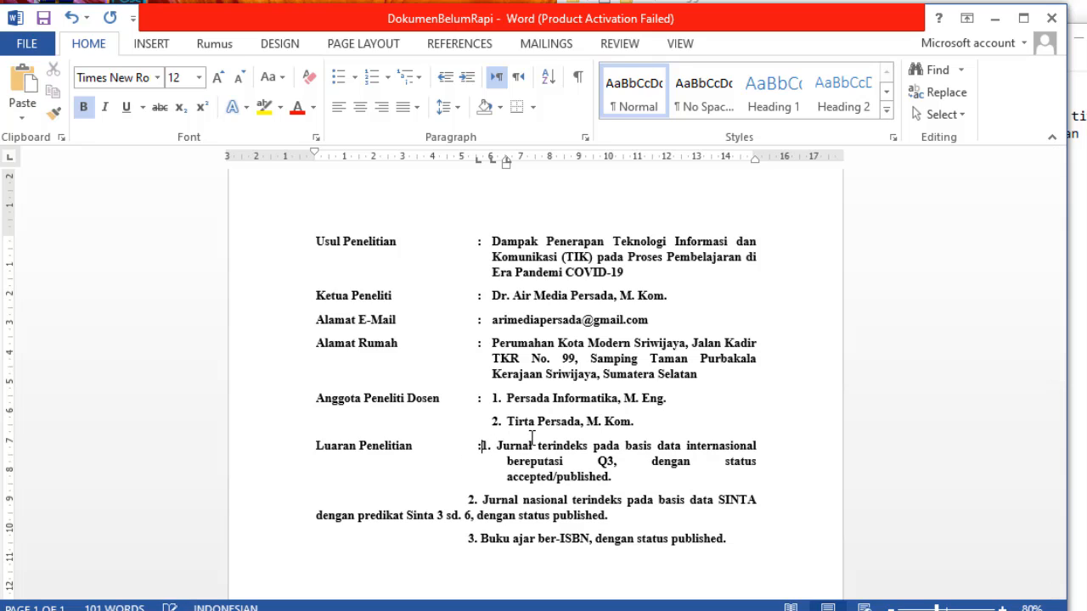
key(Tab)
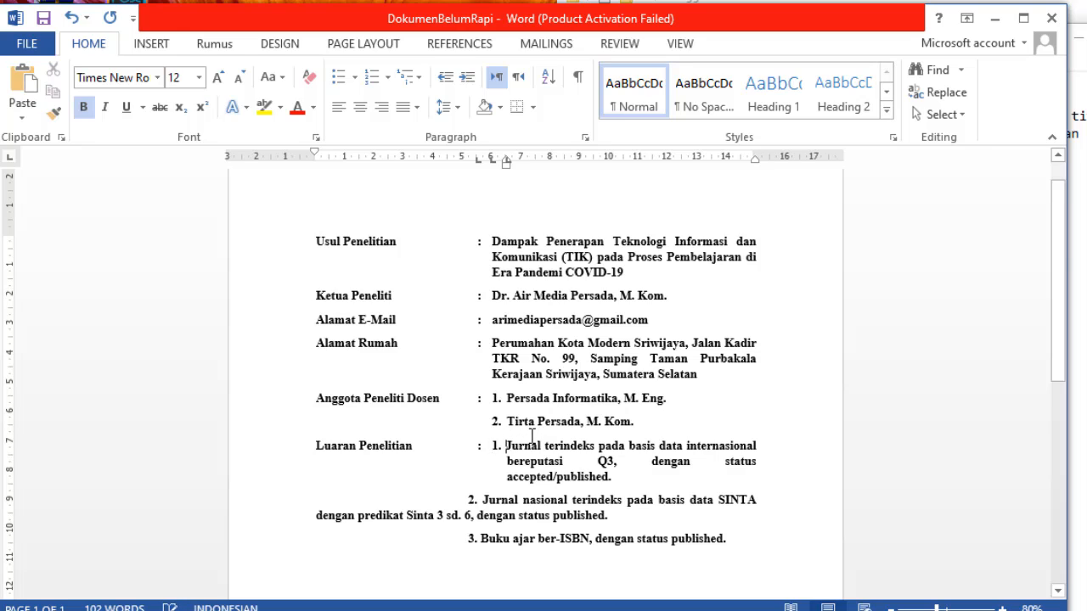
key(BackSpace)
key(Tab)
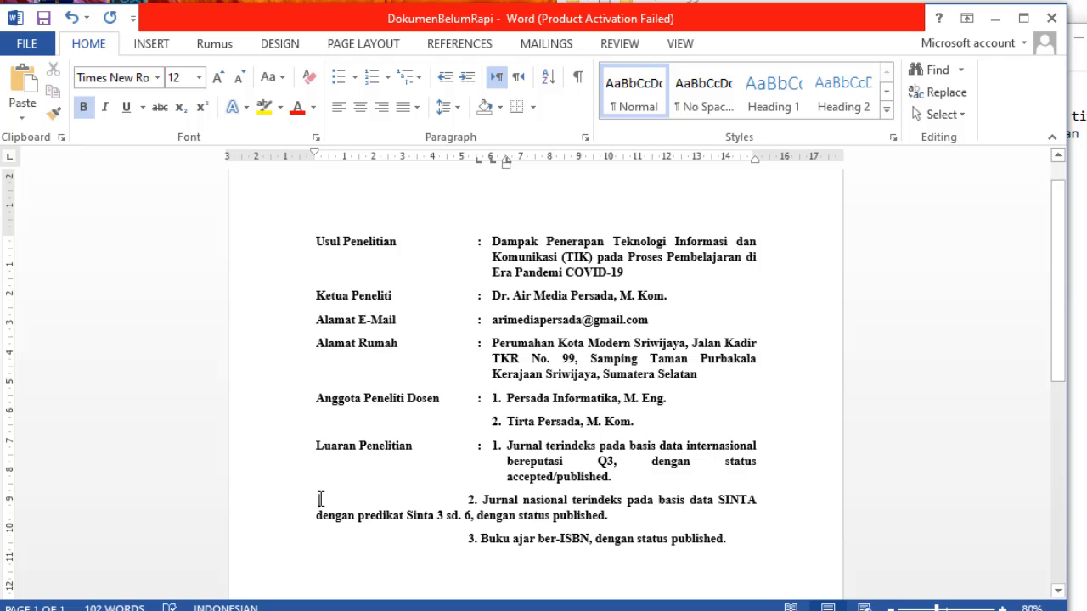
Delete the spaces before Luaran Penelitian item 2, then join it to item 1 and split it off again to inherit item 1's formatting
drag(320, 499, 467, 499)
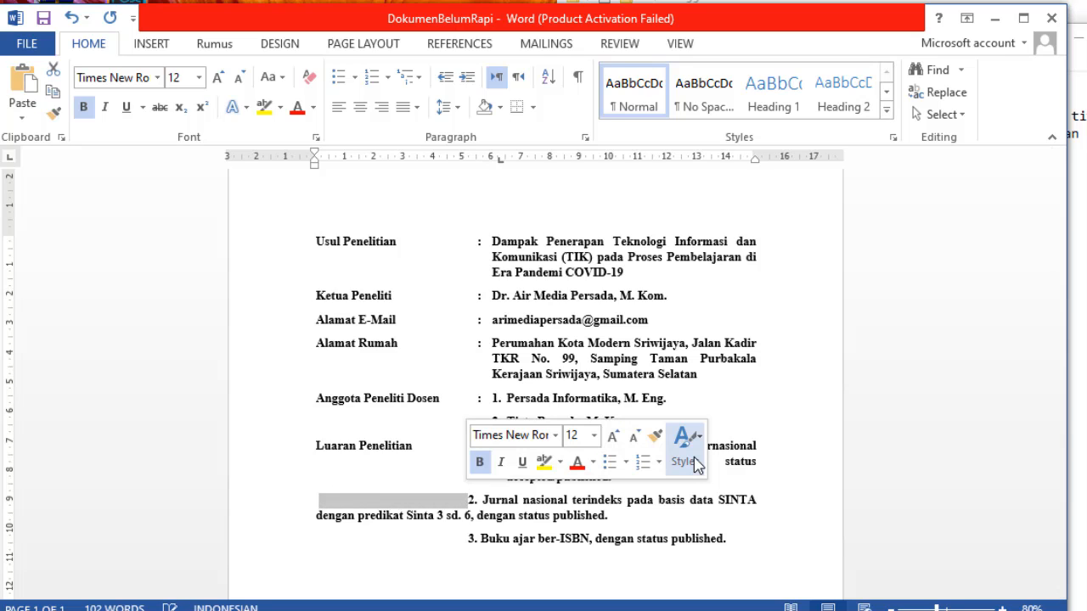
key(Delete)
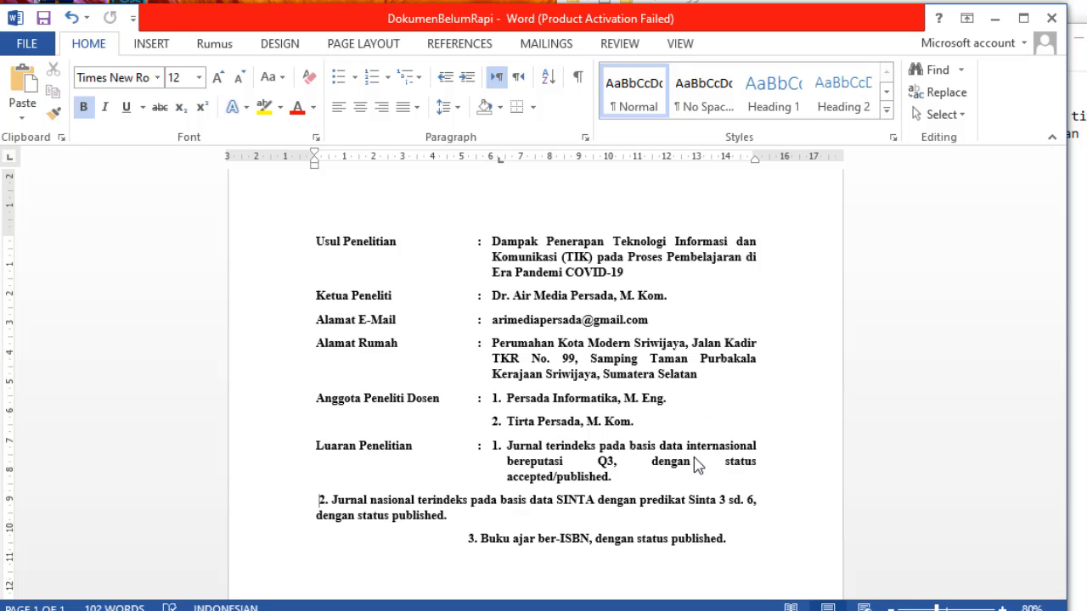
key(Delete)
key(BackSpace)
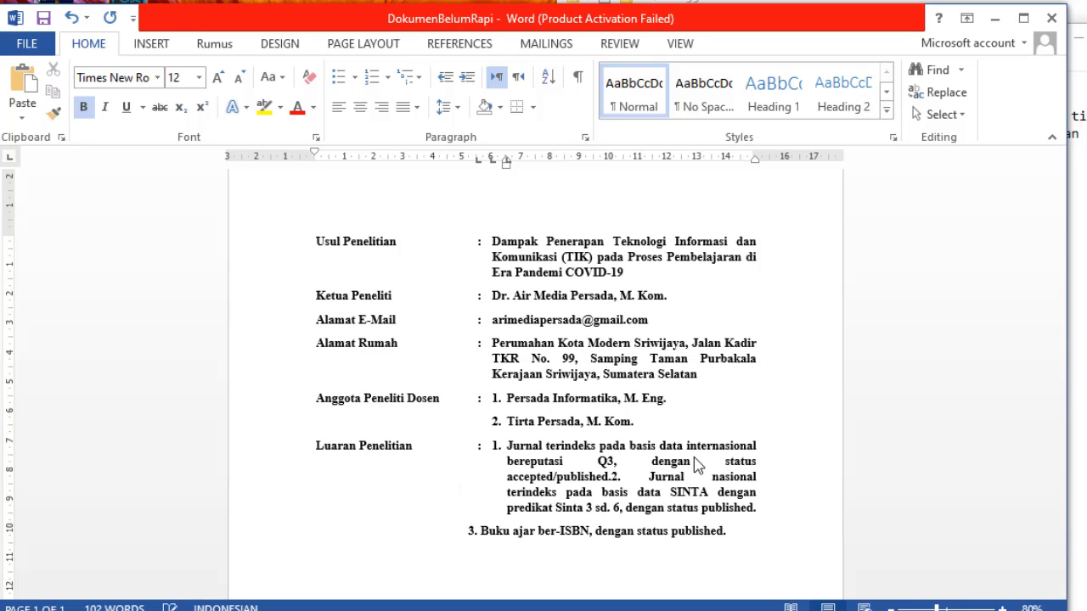
key(ctrl+z)
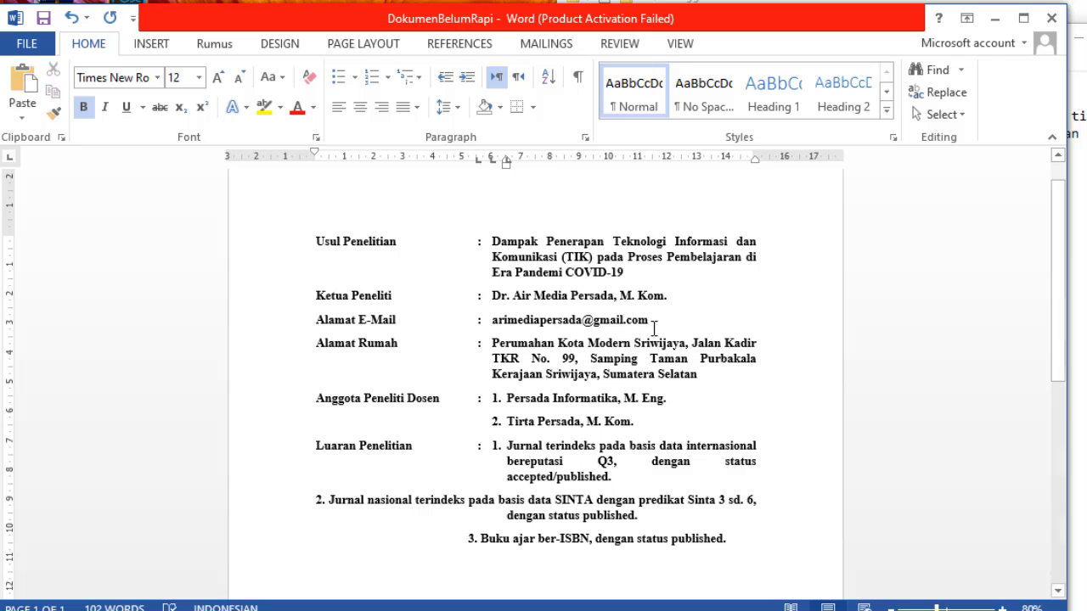
Insert two tabs before the number of Luaran Penelitian item 2 and replace the space after "2." with a tab
key(Tab)
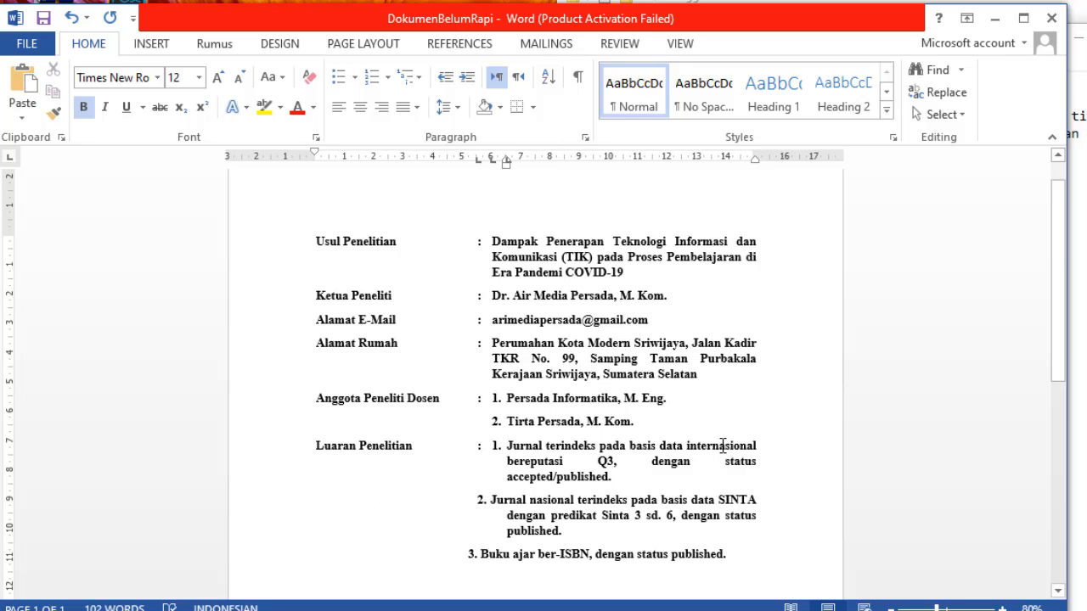
key(Tab)
click(509, 500)
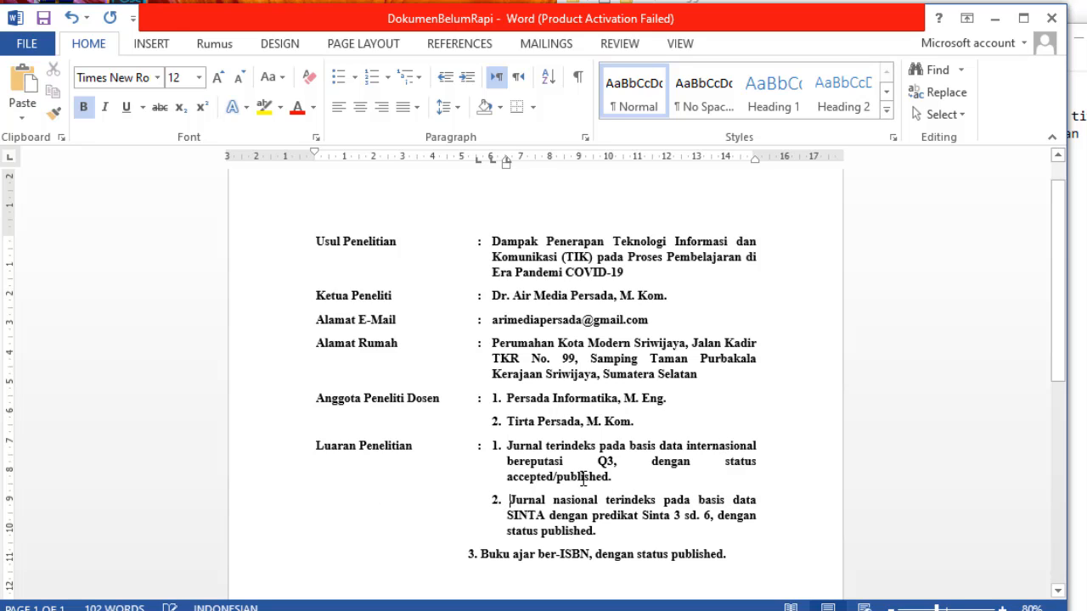
key(BackSpace)
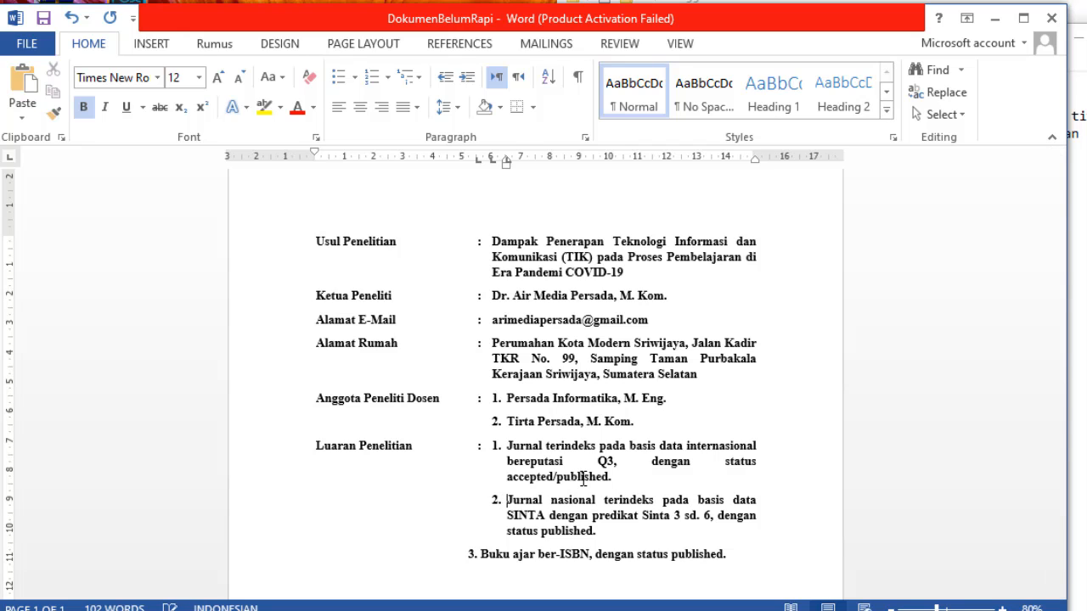
Delete the spaces before Luaran Penelitian item 3, then join it to item 2 and split it off again to inherit item 2's formatting
scroll(527, 522, down, 1)
click(463, 521)
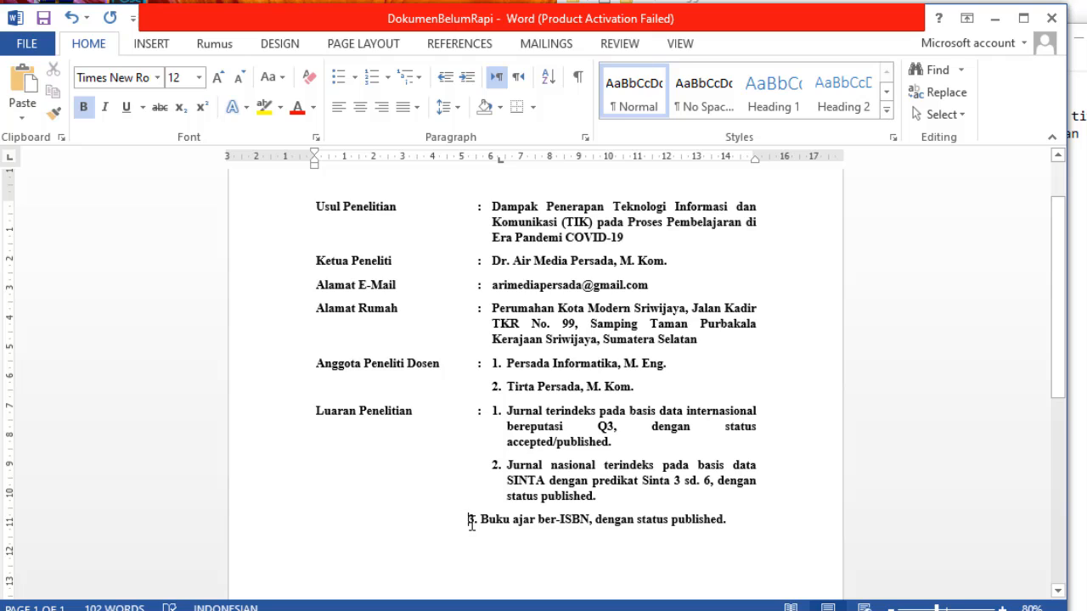
key(BackSpace)
key(BackSpace)
key(BackSpace)
key(BackSpace)
key(BackSpace)
key(BackSpace)
key(BackSpace)
key(BackSpace)
key(BackSpace)
key(BackSpace)
key(BackSpace)
key(BackSpace)
key(BackSpace)
key(BackSpace)
key(BackSpace)
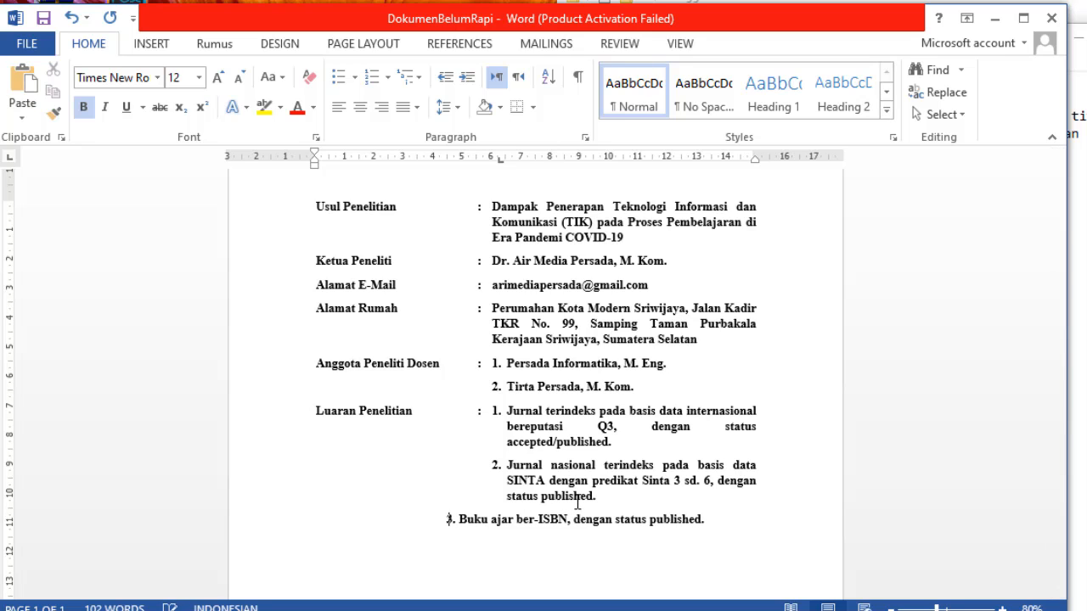
key(BackSpace)
key(BackSpace)
key(BackSpace)
key(BackSpace)
key(BackSpace)
key(BackSpace)
key(BackSpace)
key(BackSpace)
key(BackSpace)
key(BackSpace)
key(BackSpace)
key(BackSpace)
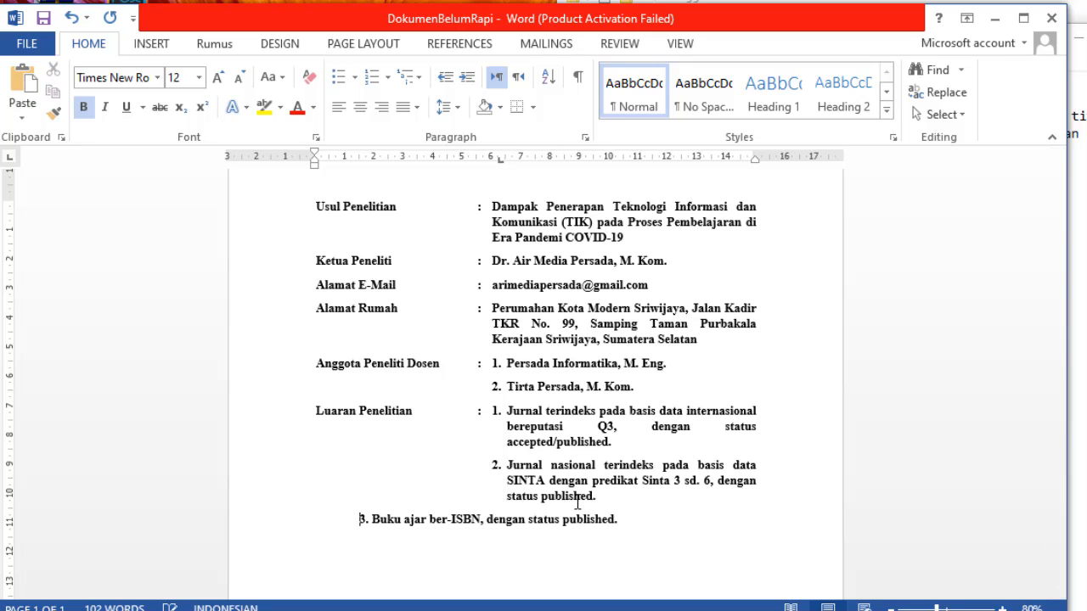
key(BackSpace)
key(BackSpace)
key(BackSpace)
key(BackSpace)
key(BackSpace)
key(BackSpace)
key(BackSpace)
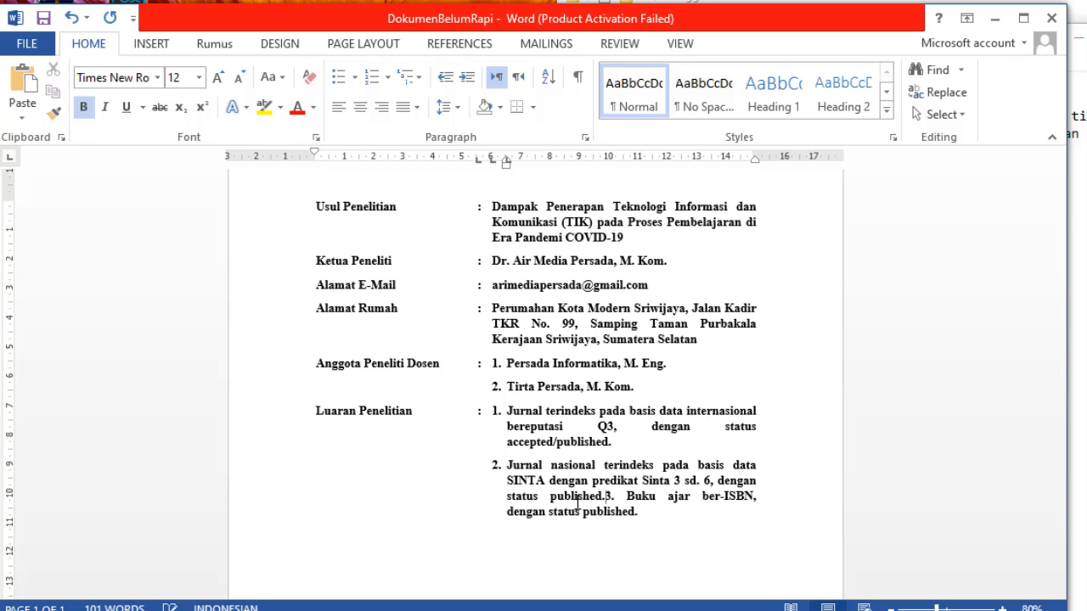
key(ctrl+z)
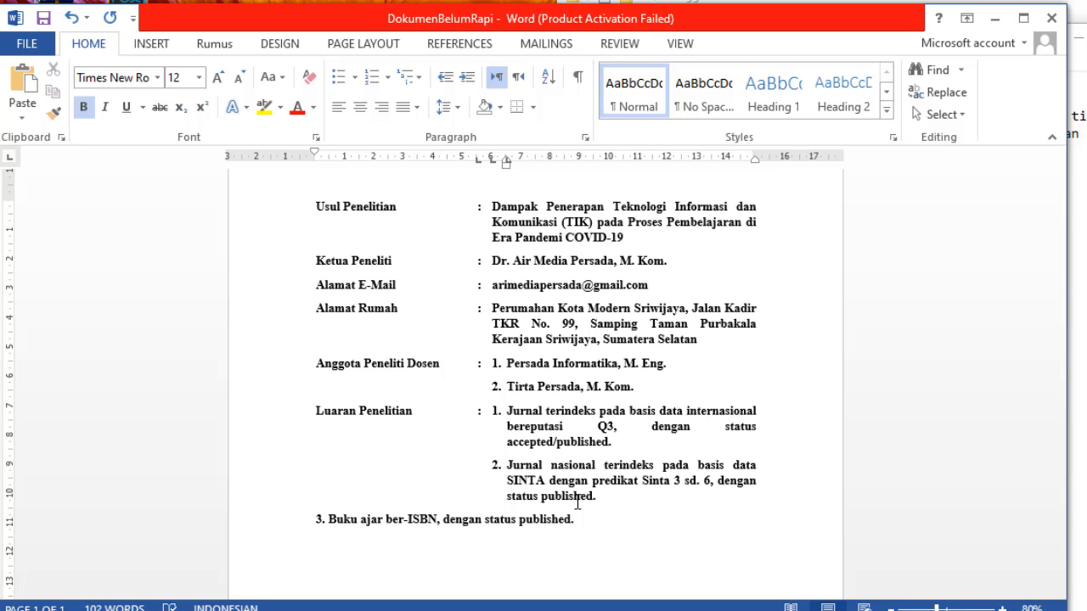
Insert two tabs before the number of Luaran Penelitian item 3 and replace the space after "3." with a tab
key(ctrl+z)
key(ctrl+z)
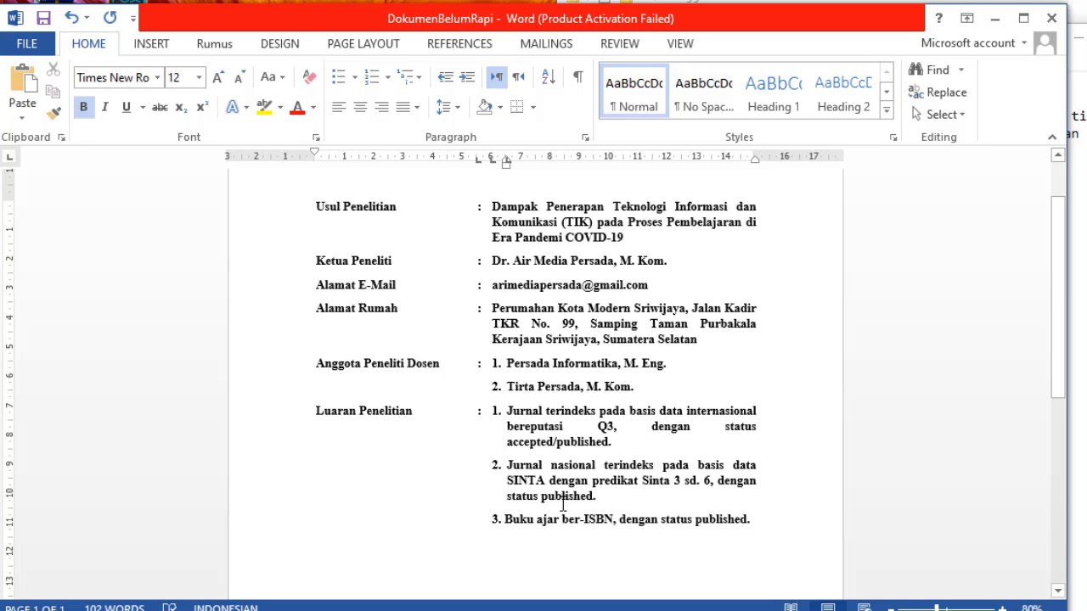
key(BackSpace)
key(Tab)
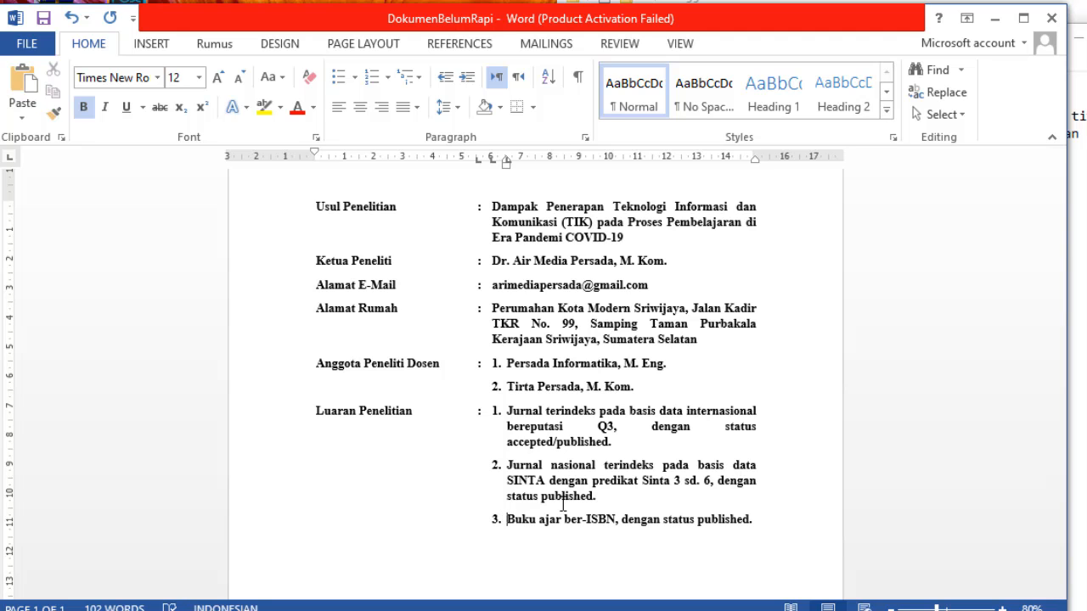
scroll(563, 504, up, 1)
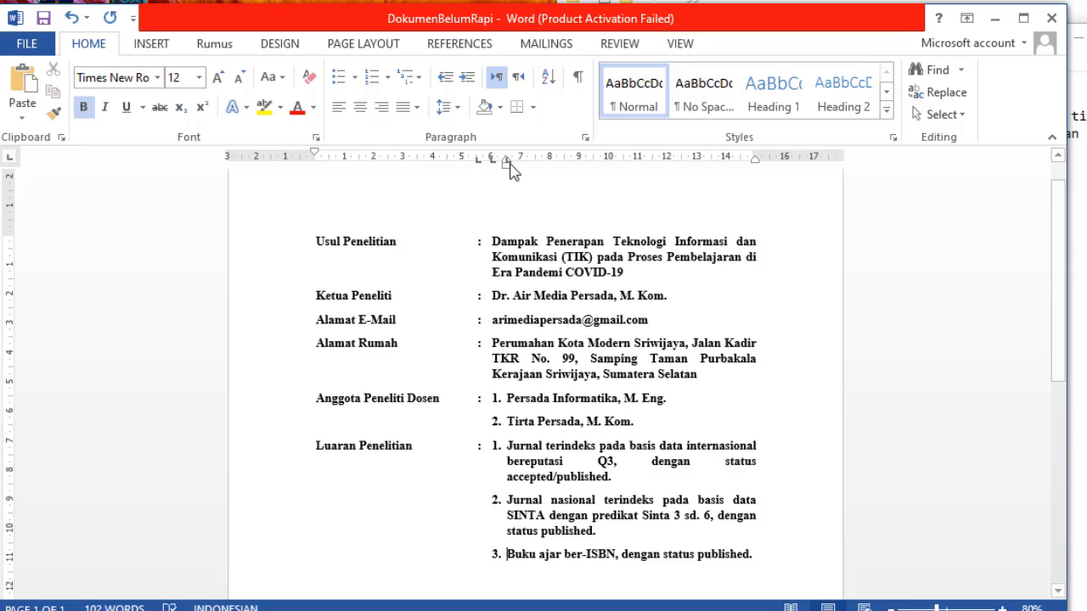
click(54, 122)
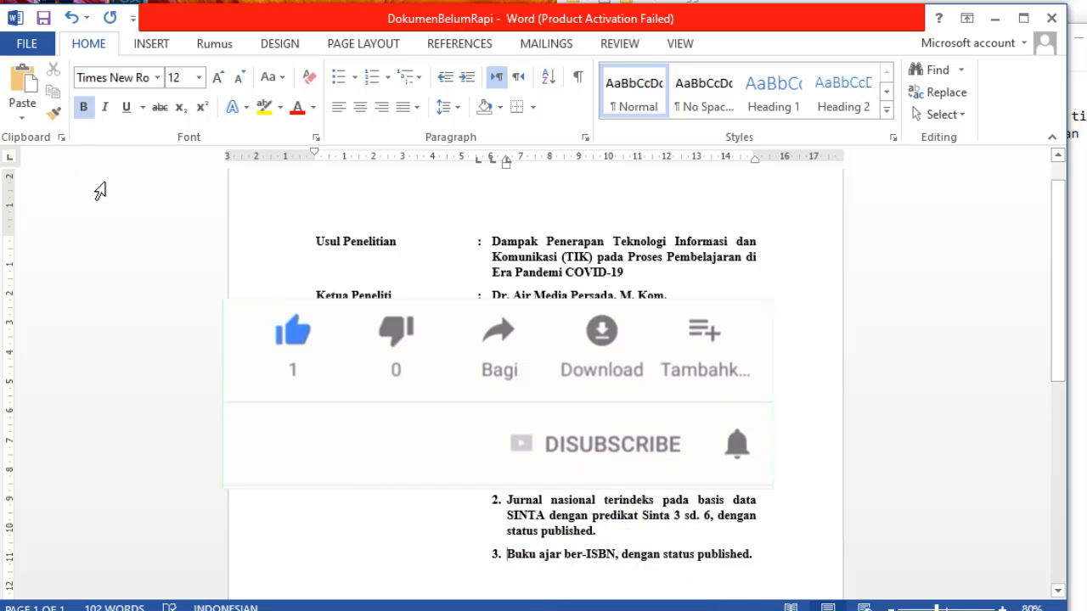